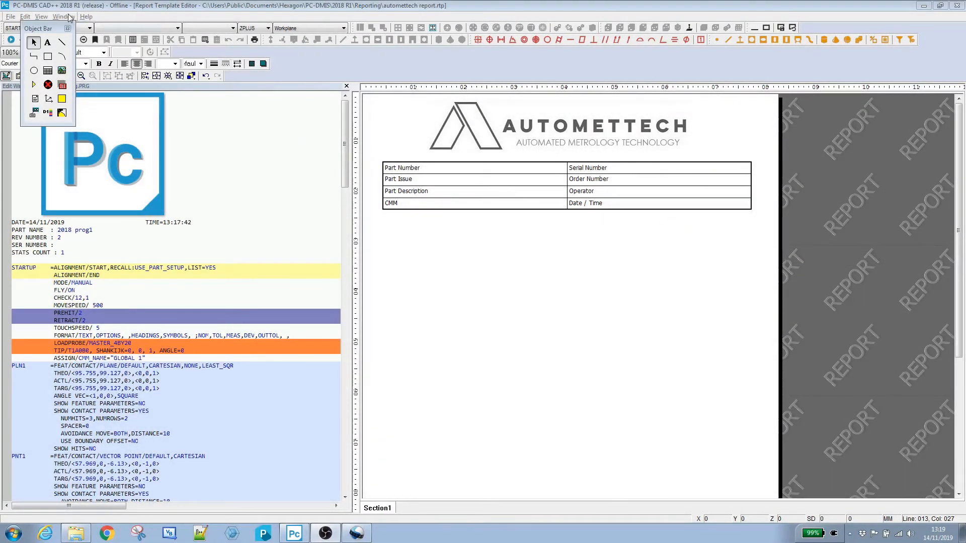
Step: Set the cell beside Part Number in the header table to the expression =PART_NAME
left_click(66, 17)
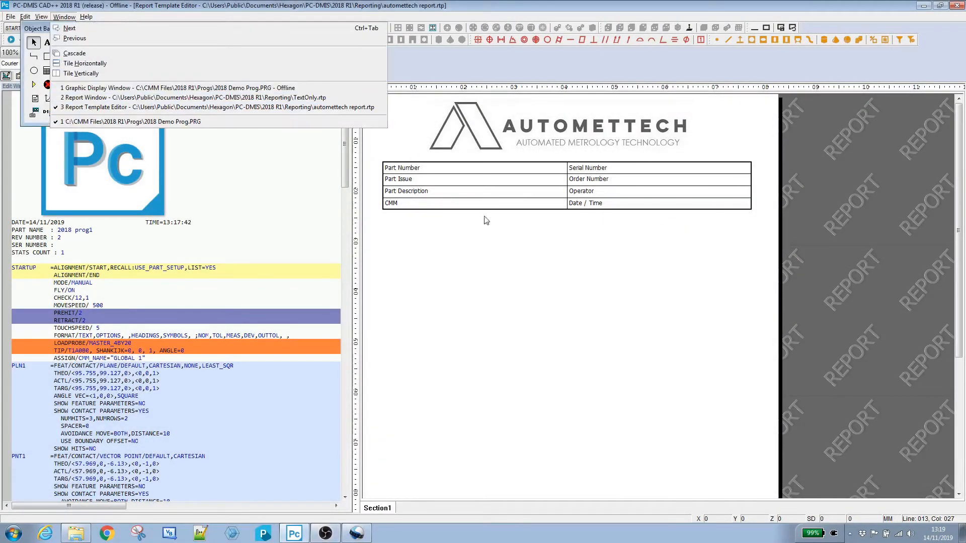
left_click(484, 183)
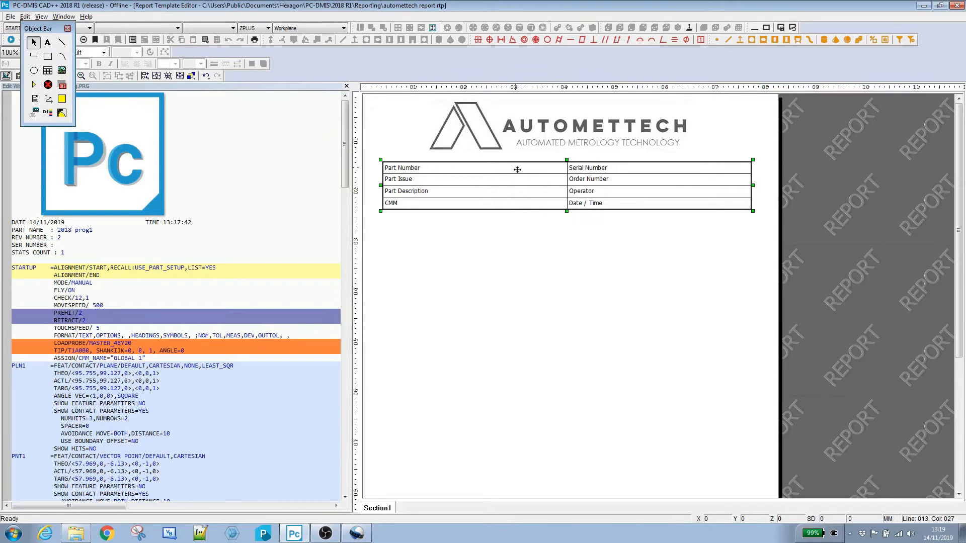
double_click(500, 168)
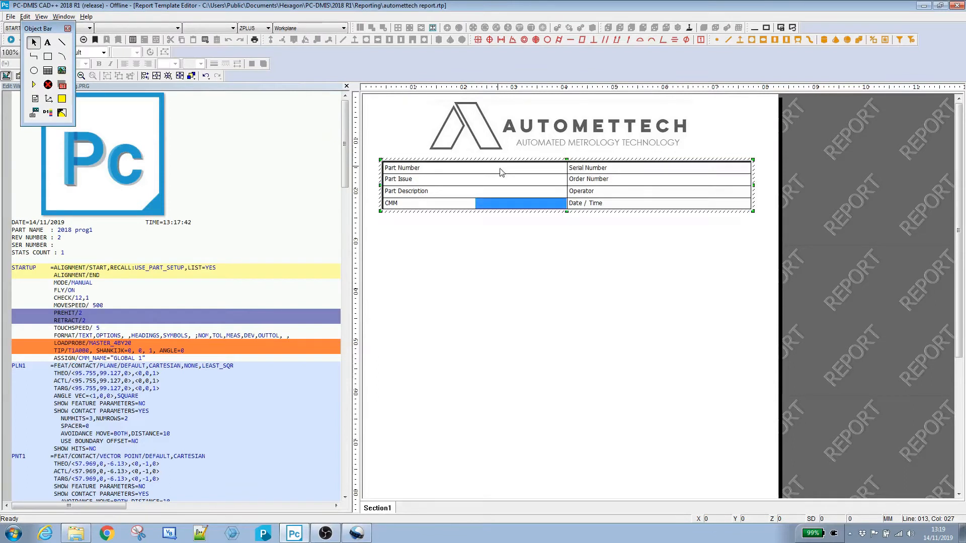
left_click(501, 171)
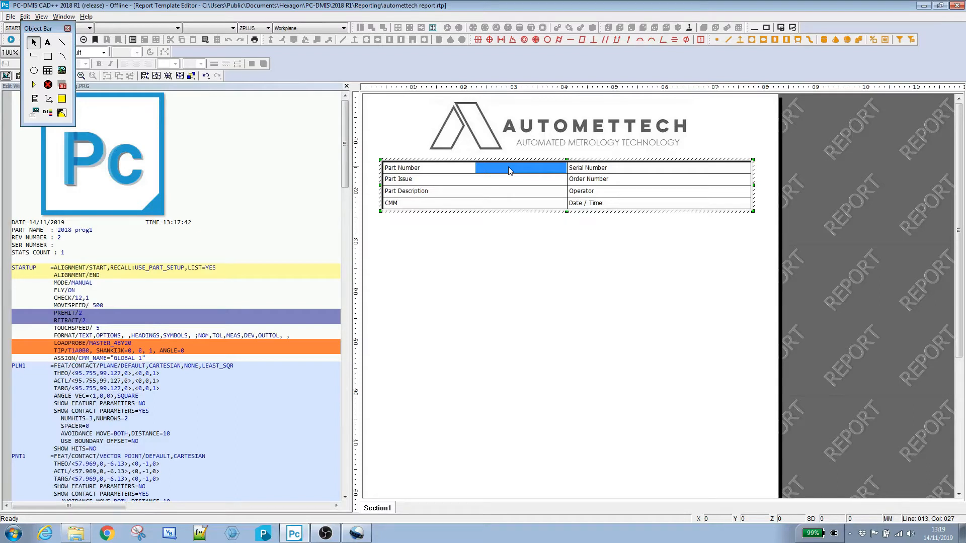
double_click(509, 171)
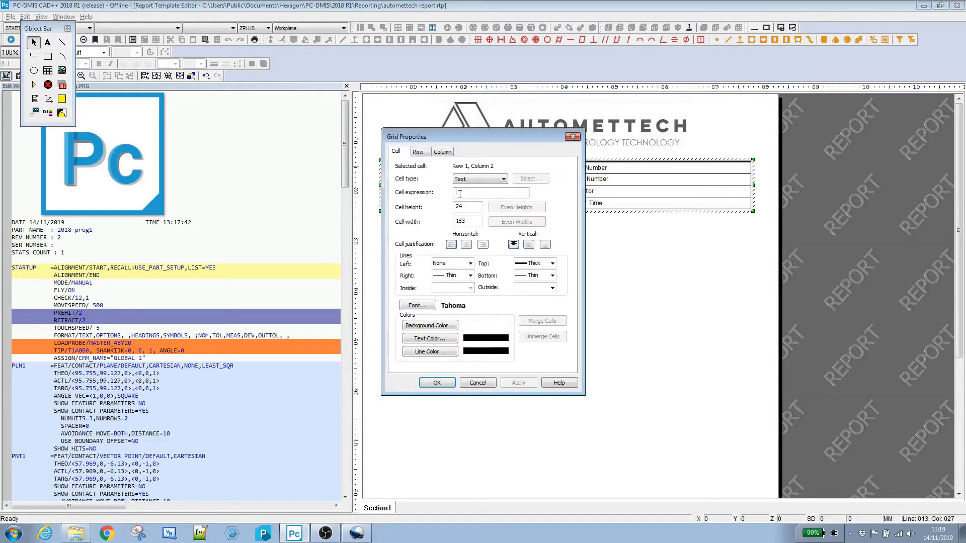
type("=PART_NAME")
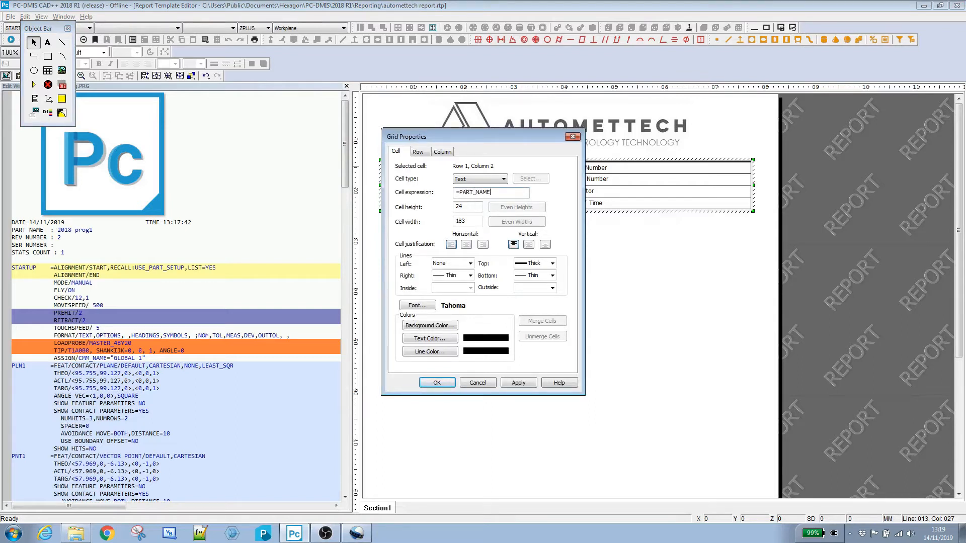
left_click(524, 385)
left_click(436, 383)
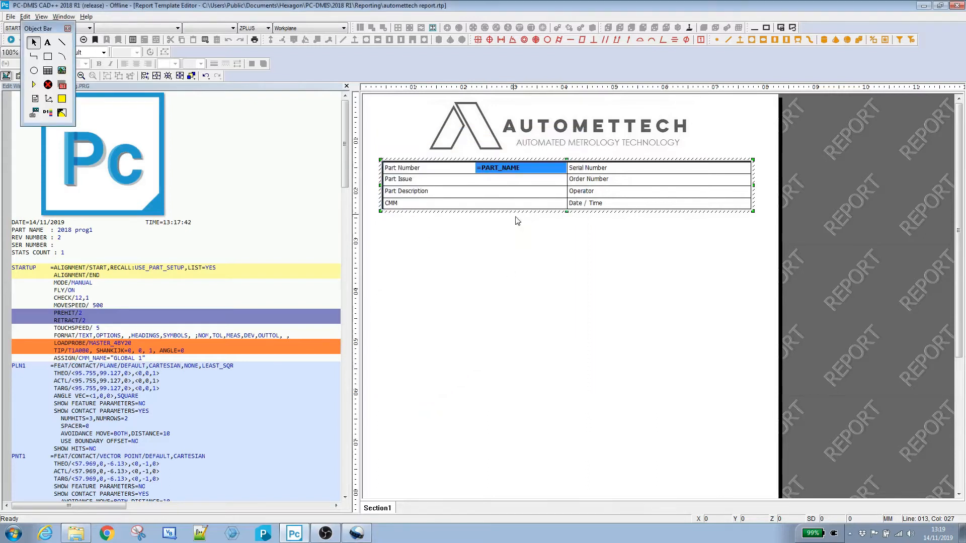
Step: Set the cell beside Part Issue to the expression =REVISION_NUMBER
left_click(493, 182)
double_click(493, 182)
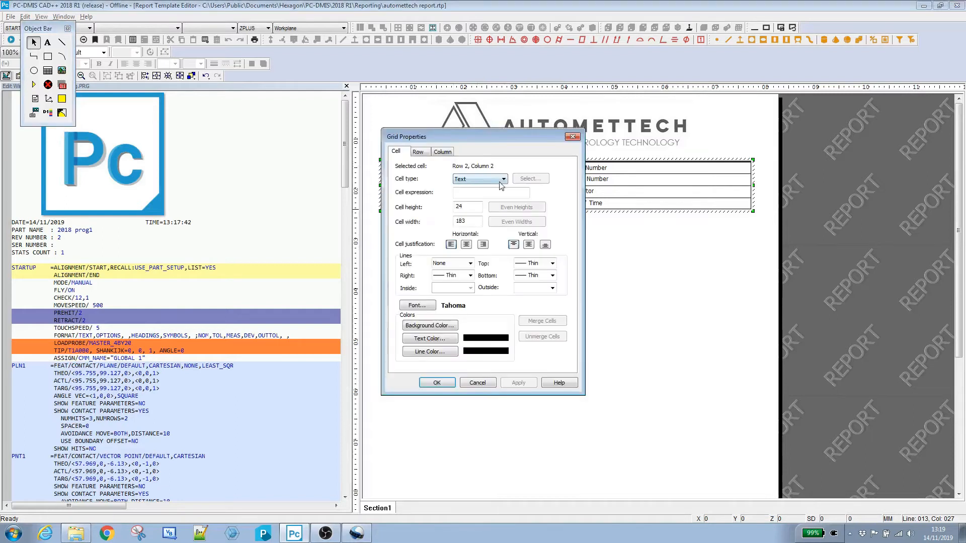
left_click(467, 194)
type("=REVISION_NUMBER")
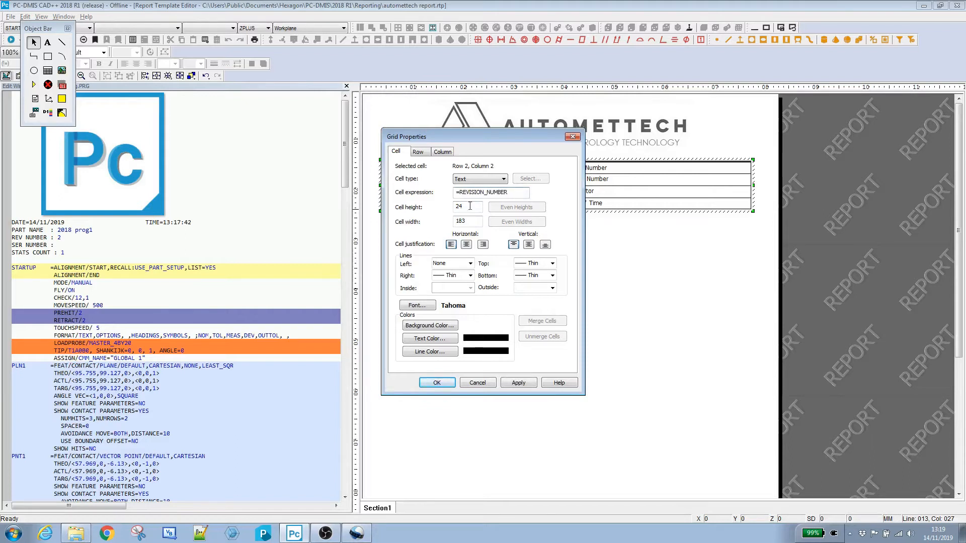
left_click(518, 383)
left_click(436, 382)
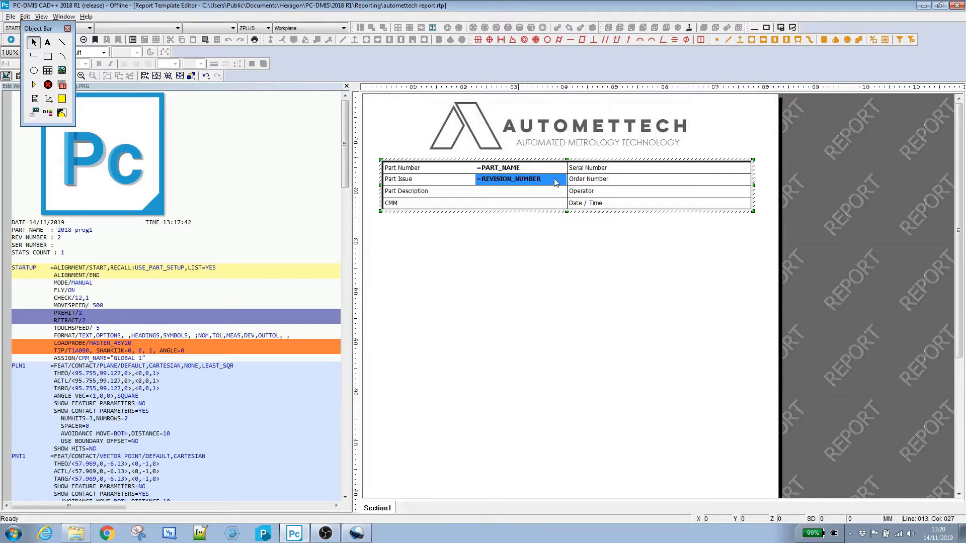
left_click(508, 194)
left_click(518, 254)
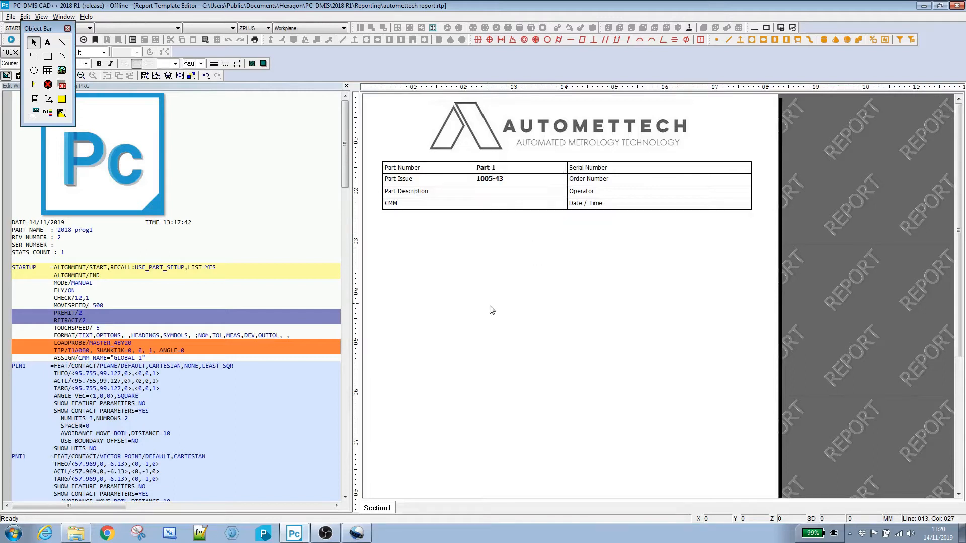
Step: Switch the edit window's pop-up display to Data Type Information and inspect the program header commands
right_click(72, 236)
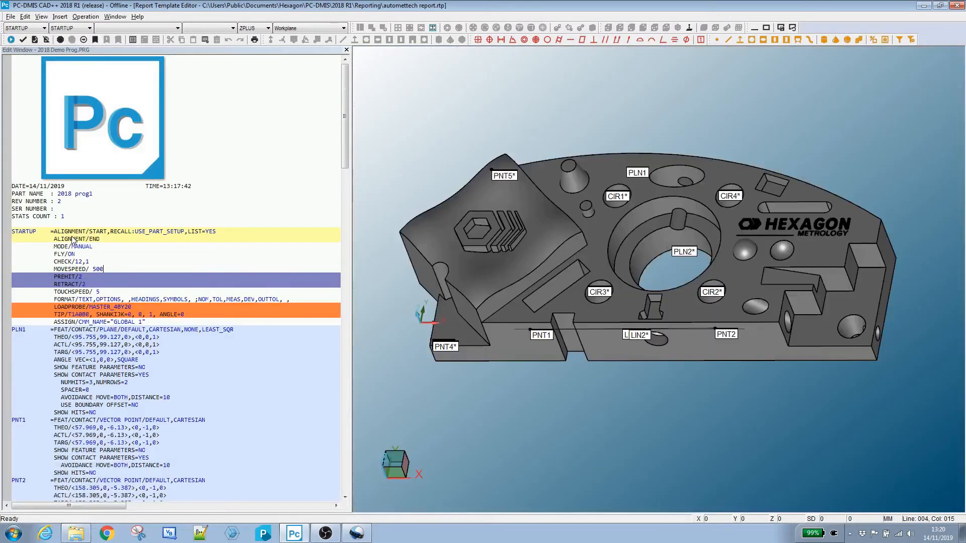
mouse_move(137, 441)
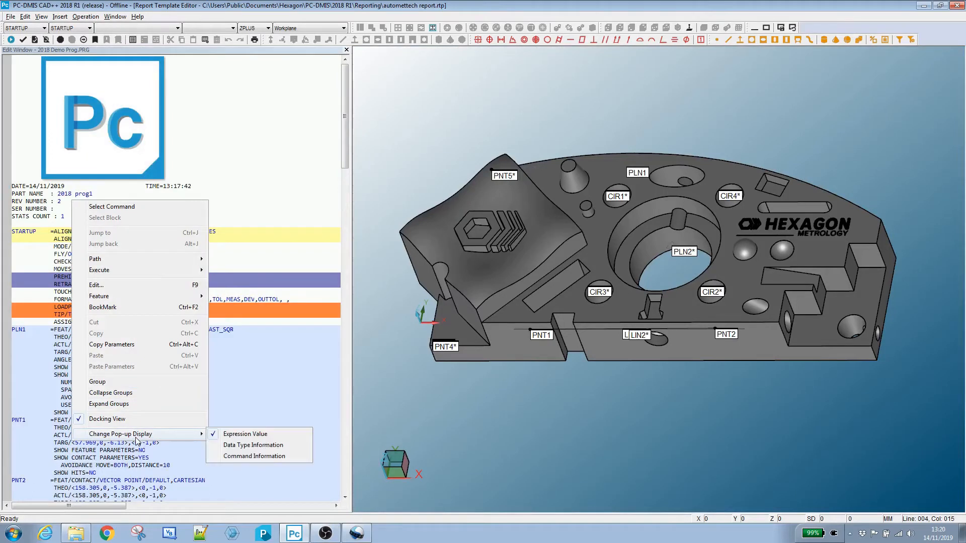
left_click(240, 447)
left_click(119, 263)
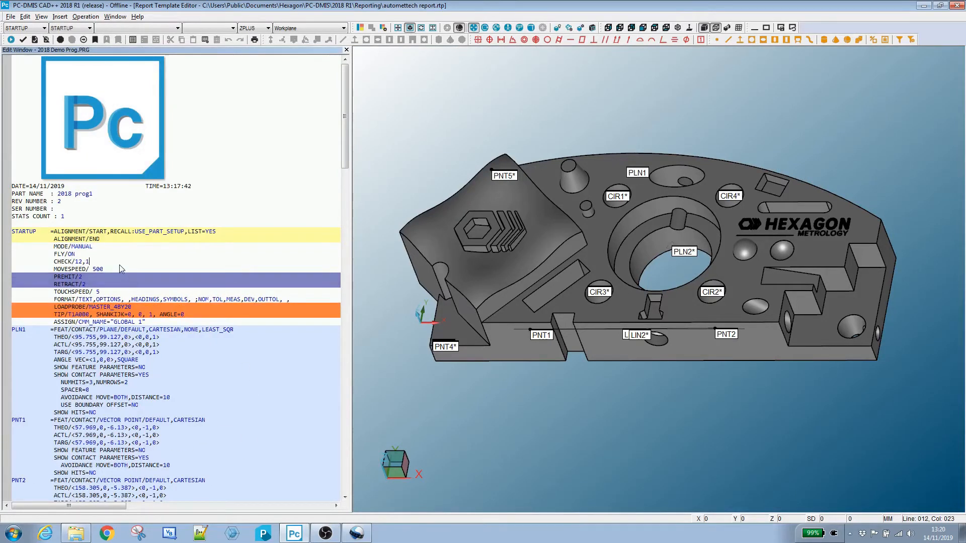
mouse_move(74, 199)
left_click(59, 203)
mouse_move(60, 201)
Step: Return to the report template editor and draw a text box in the Part Description value cell
left_click(117, 17)
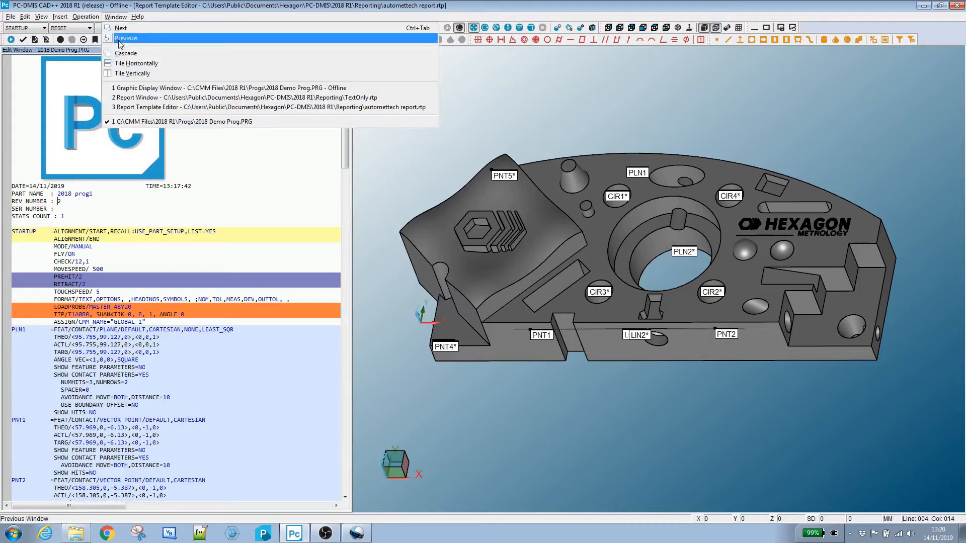
left_click(122, 108)
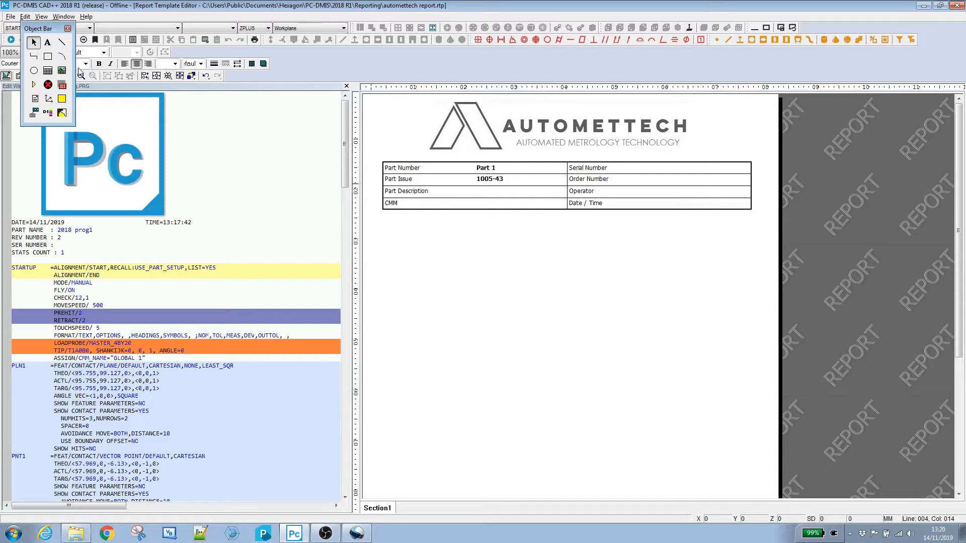
left_click(47, 44)
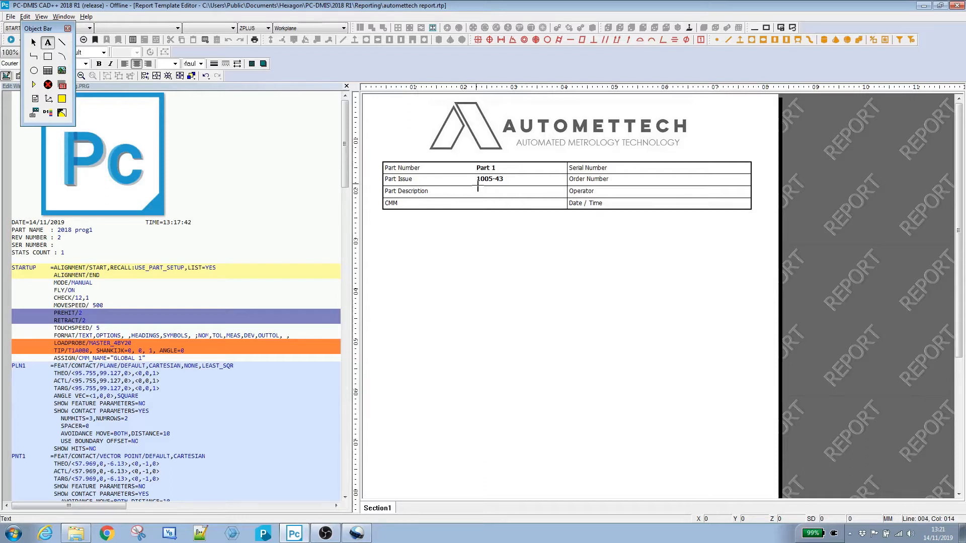
left_click_drag(476, 186, 567, 197)
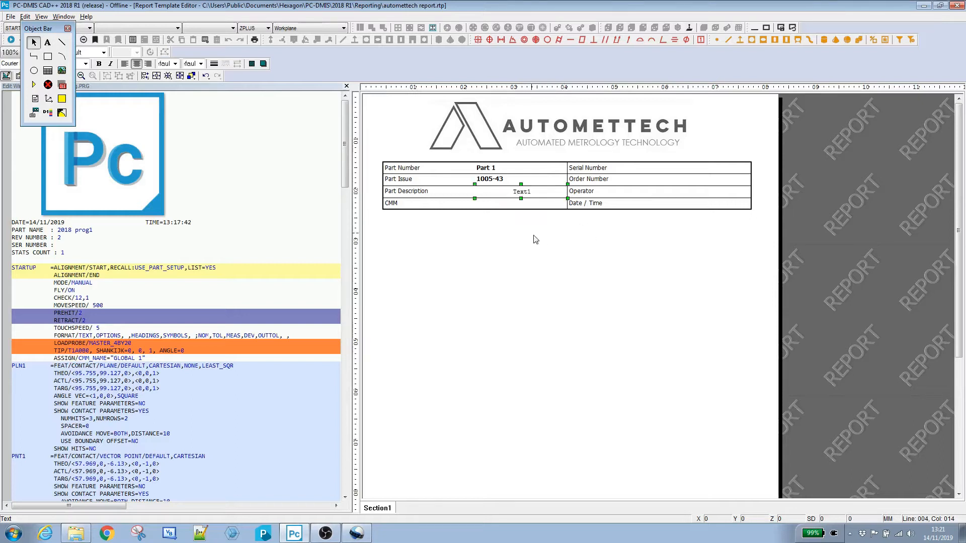
Step: Set the text box's font to Tahoma Bold
double_click(518, 195)
left_click(946, 161)
left_click(946, 161)
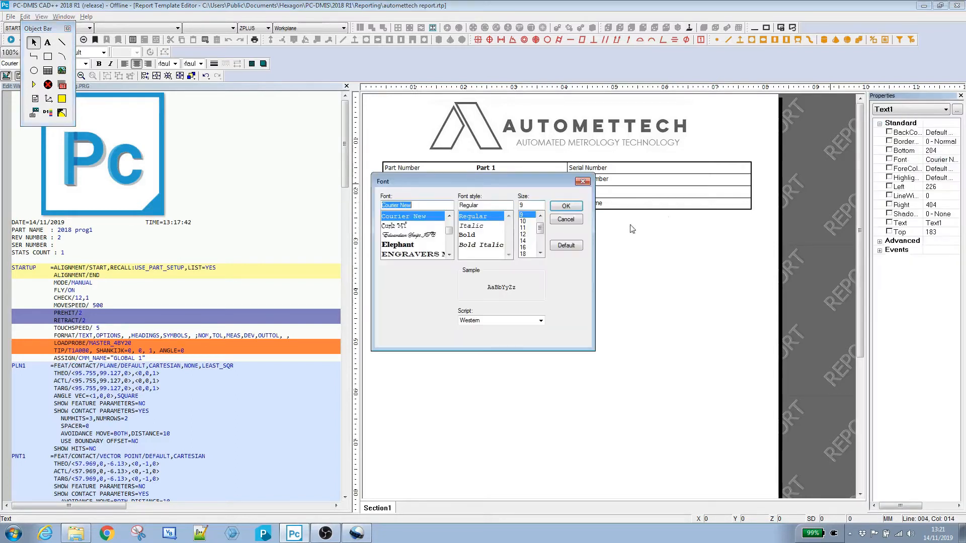
left_click_drag(451, 231, 450, 252)
left_click(450, 216)
left_click(450, 217)
left_click(451, 216)
left_click(451, 216)
left_click(450, 216)
left_click(450, 217)
left_click(450, 216)
left_click(450, 216)
left_click(450, 216)
left_click(403, 216)
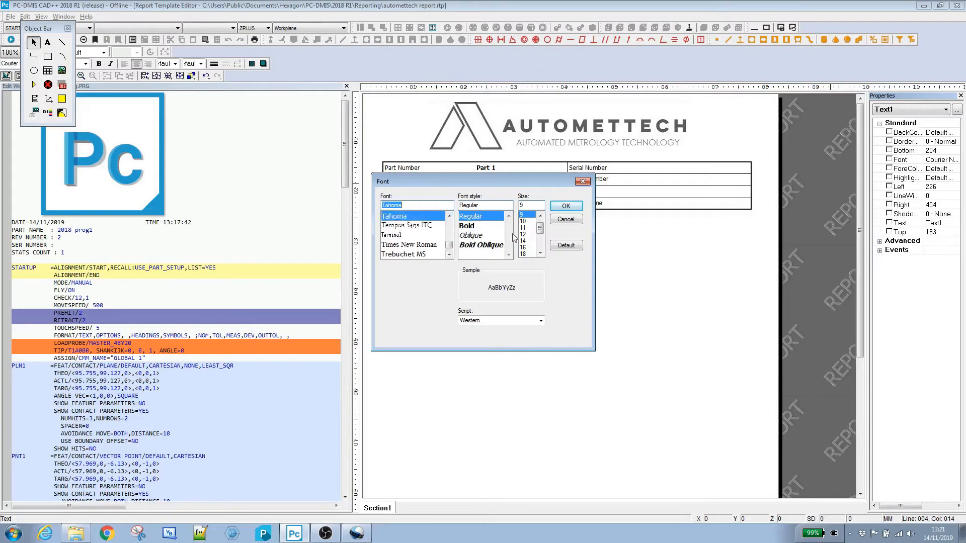
left_click(468, 225)
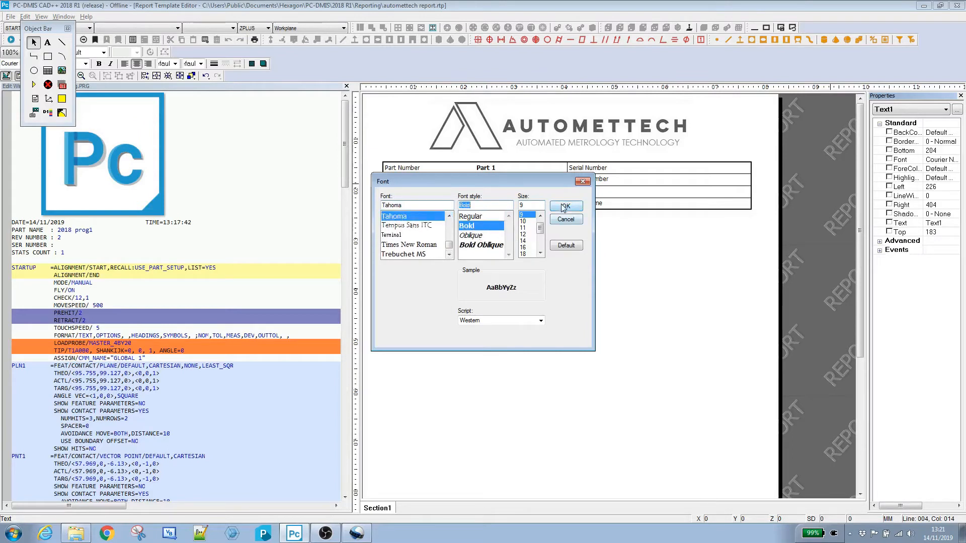
left_click(564, 206)
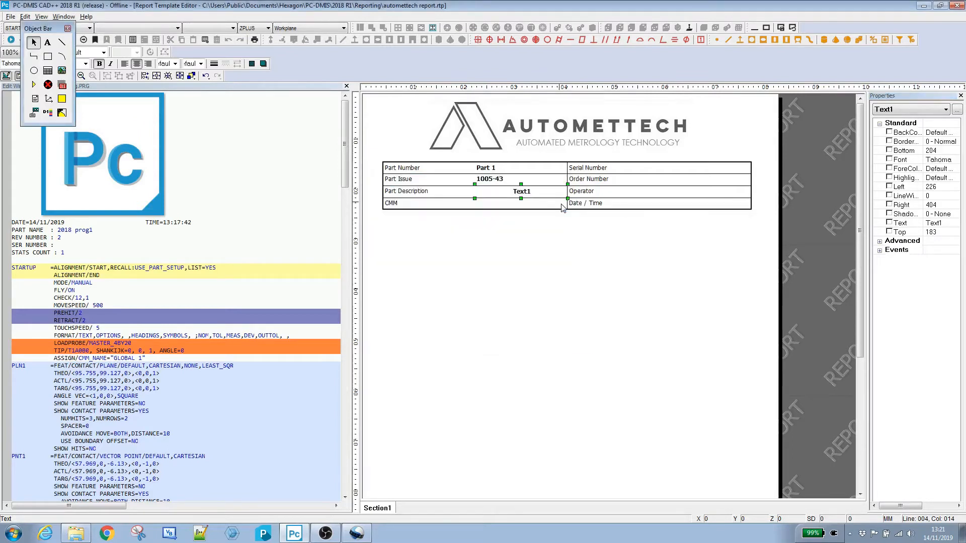
left_click(880, 241)
left_click(948, 264)
left_click(940, 266)
left_click(635, 271)
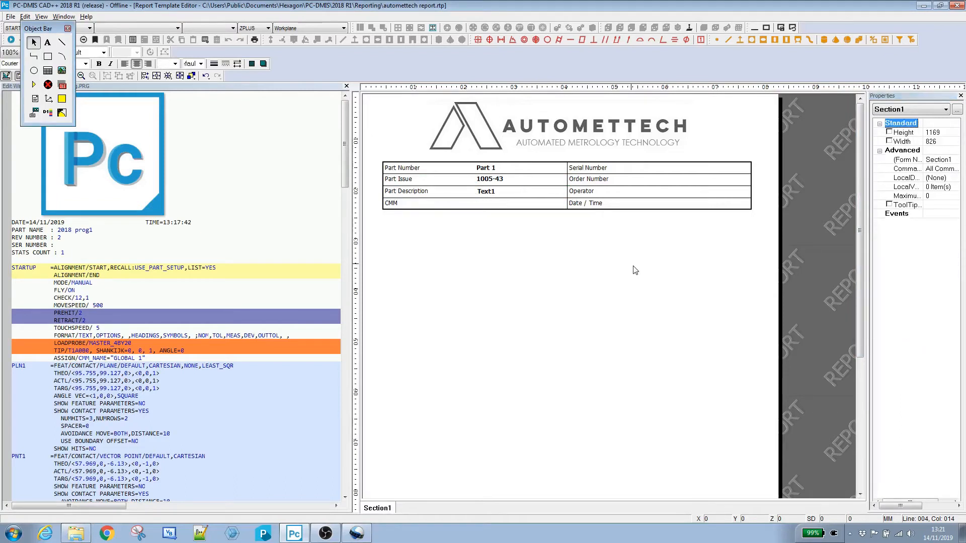
Step: Nudge the text box slightly left within the Part Description value cell
left_click(490, 193)
key("Left")
key("Left")
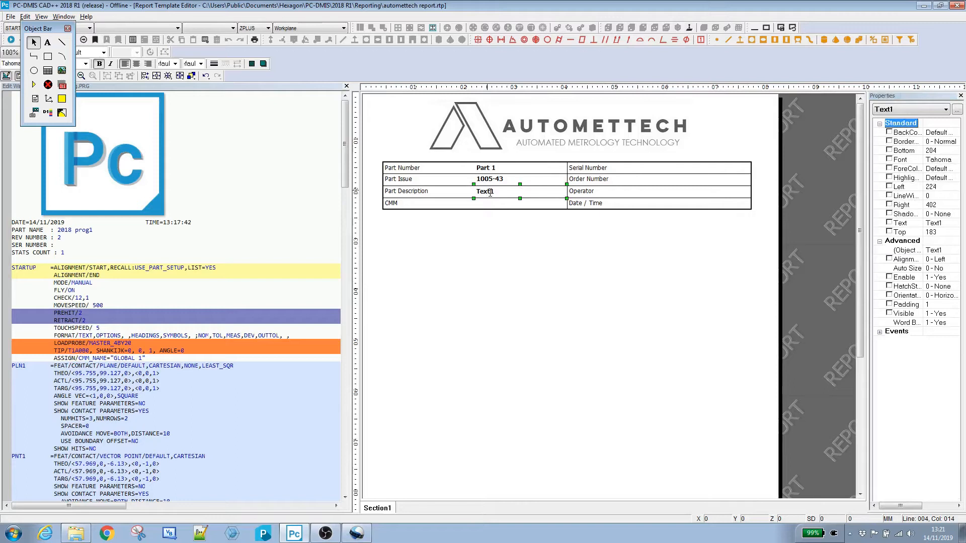
key("Left")
left_click(570, 259)
left_click(493, 192)
left_click(538, 262)
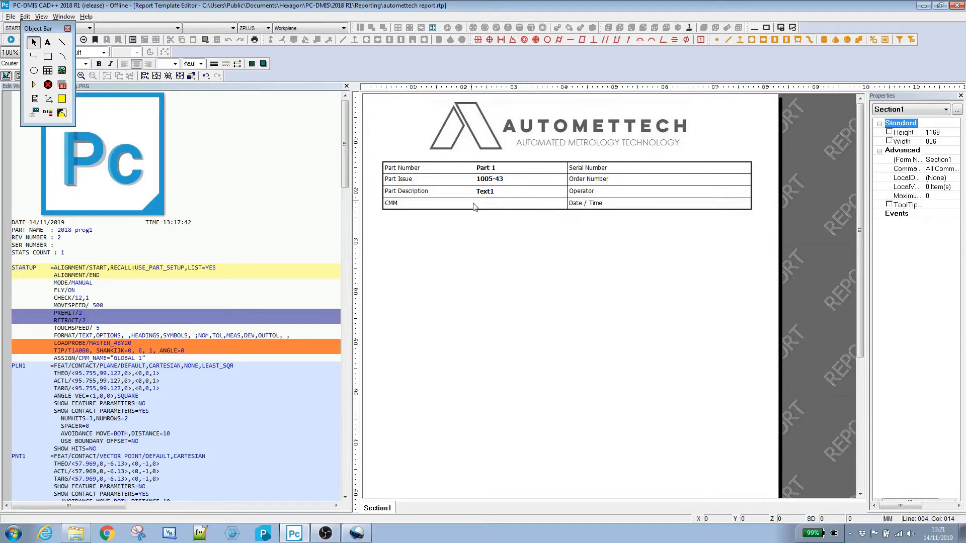
left_click(487, 192)
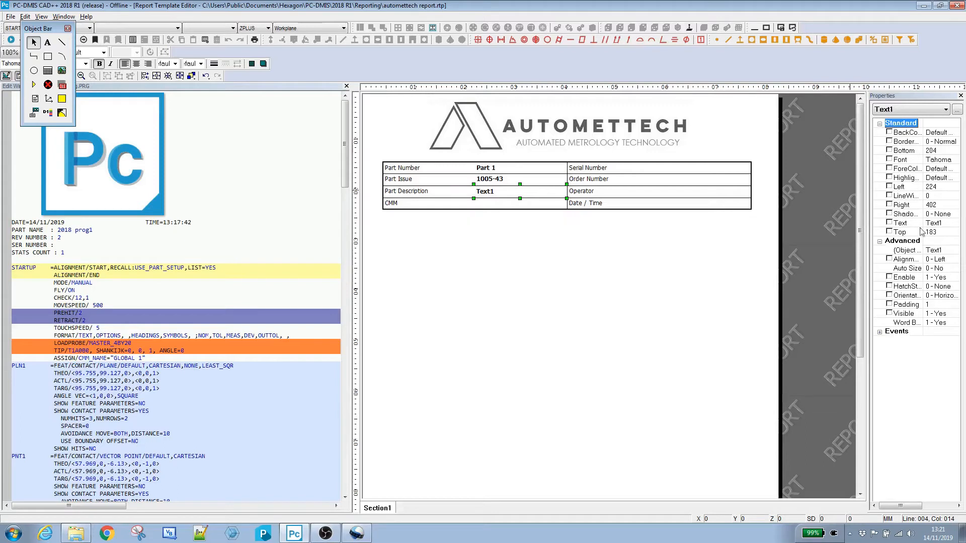
Step: Clear the text box's default text
left_click(936, 224)
key("BackSpace")
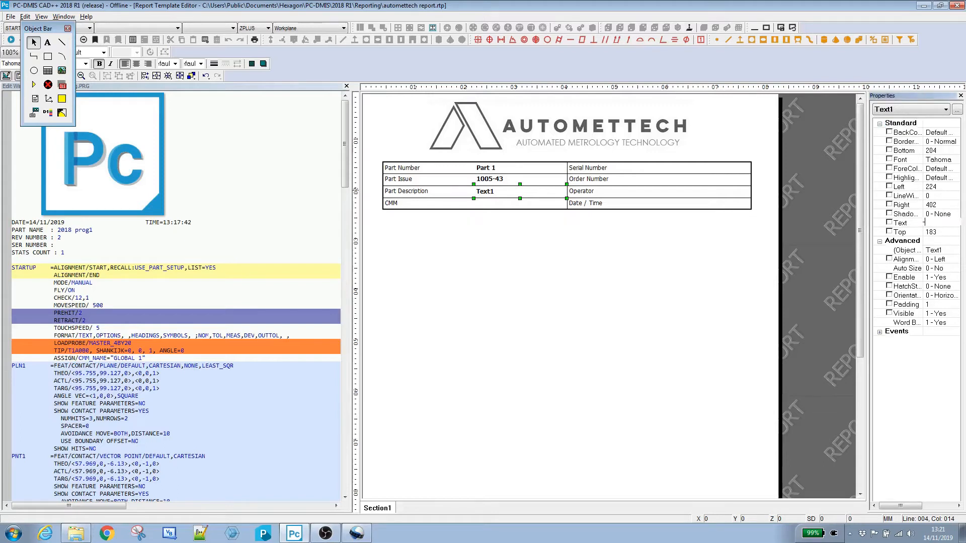
key("Return")
Step: Make the text a user-assigned property prompting "Part Description" when the user selects the template
left_click(890, 223)
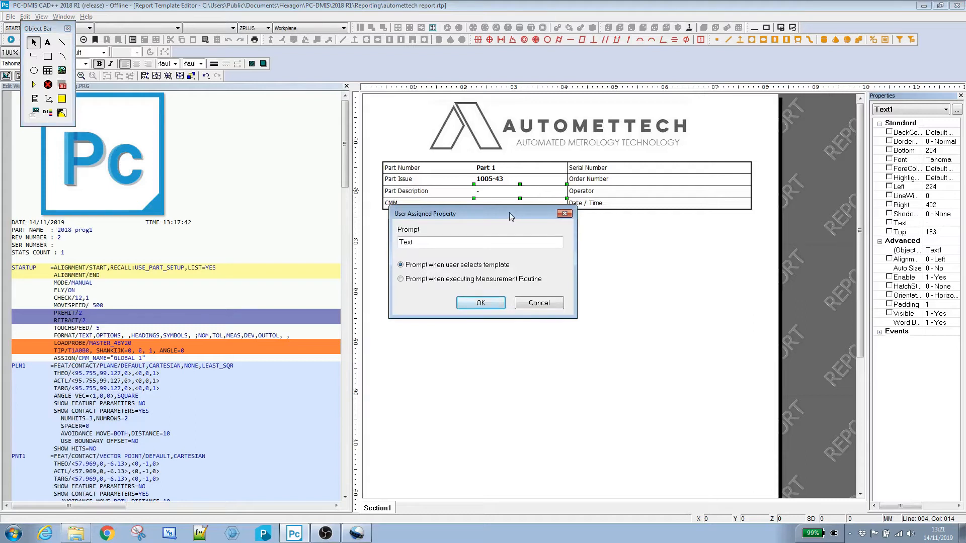
left_click_drag(509, 213, 523, 234)
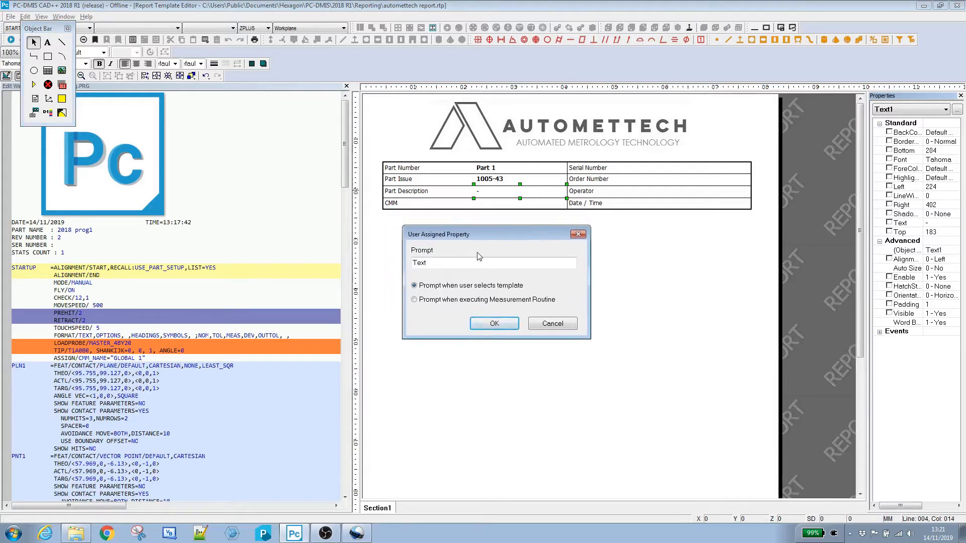
left_click_drag(443, 267, 408, 268)
type("Part Description")
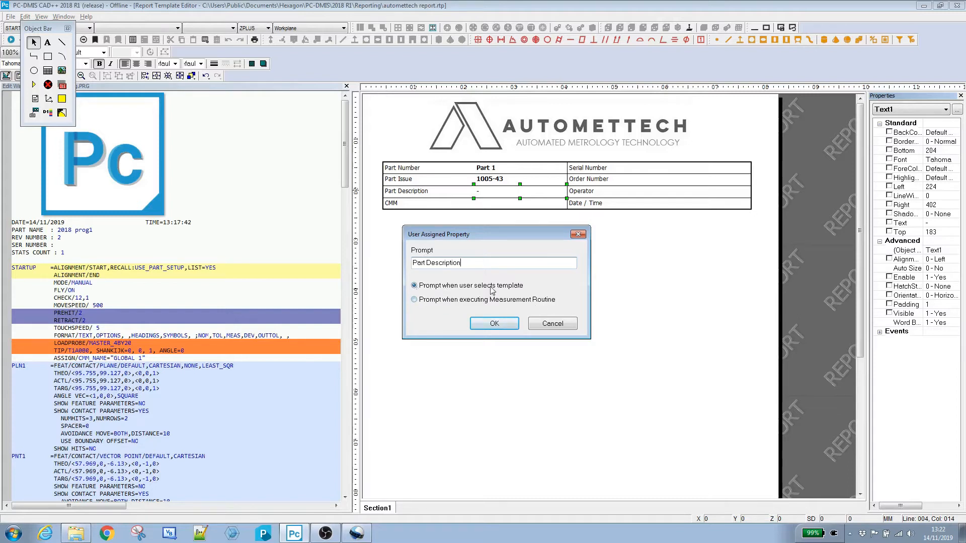
left_click(494, 325)
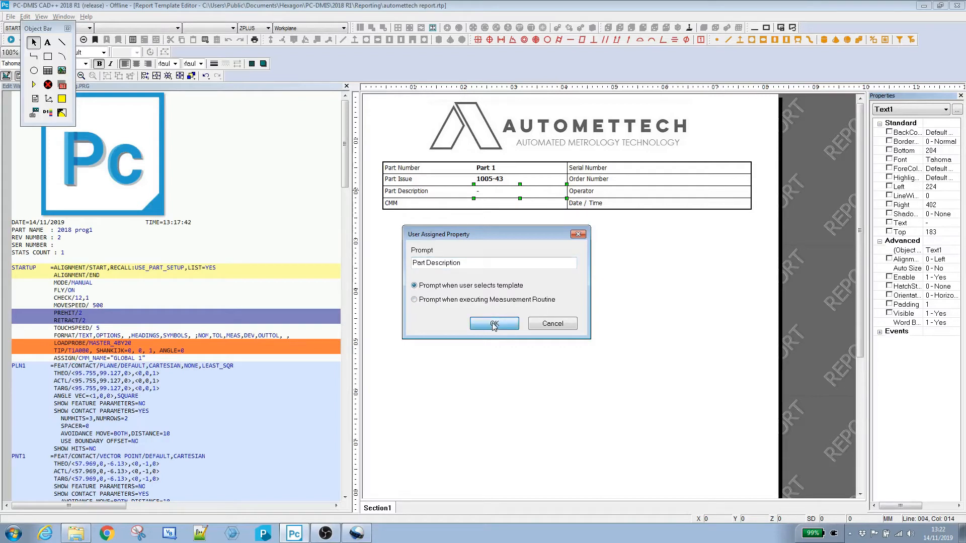
left_click(494, 325)
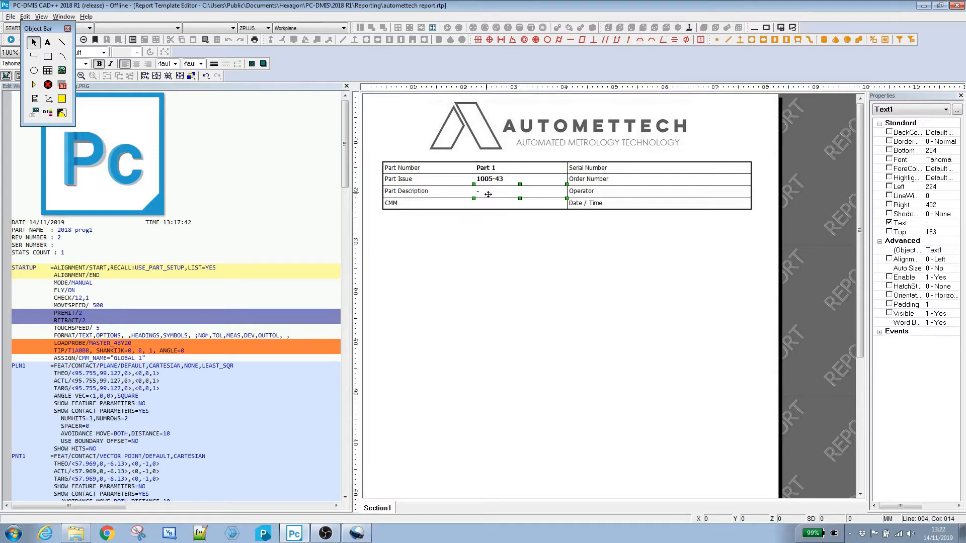
Step: Copy the prompted text box into the Serial Number value cell
left_click_drag(488, 195, 681, 169)
Step: Make the copied text prompt "Serial Number" when executing the measurement routine
left_click(890, 224)
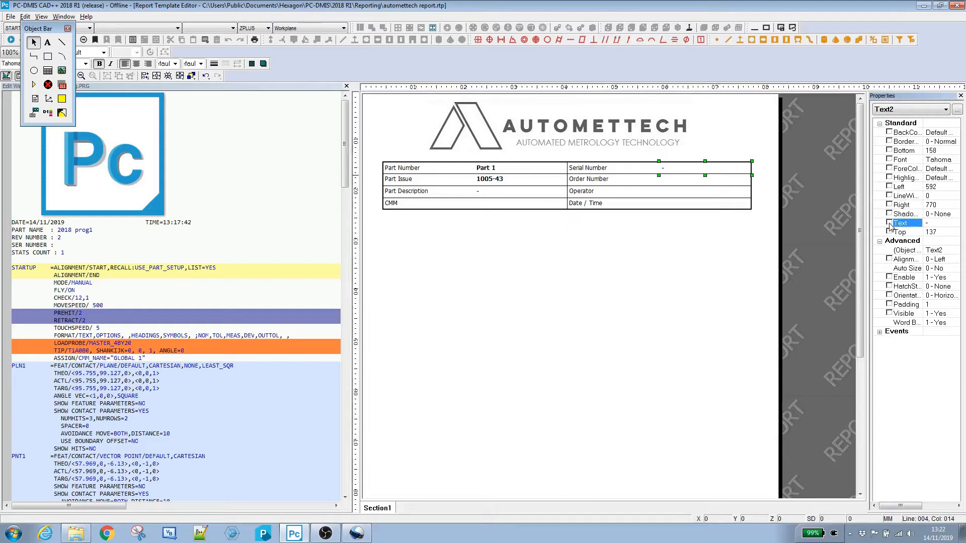
left_click(889, 224)
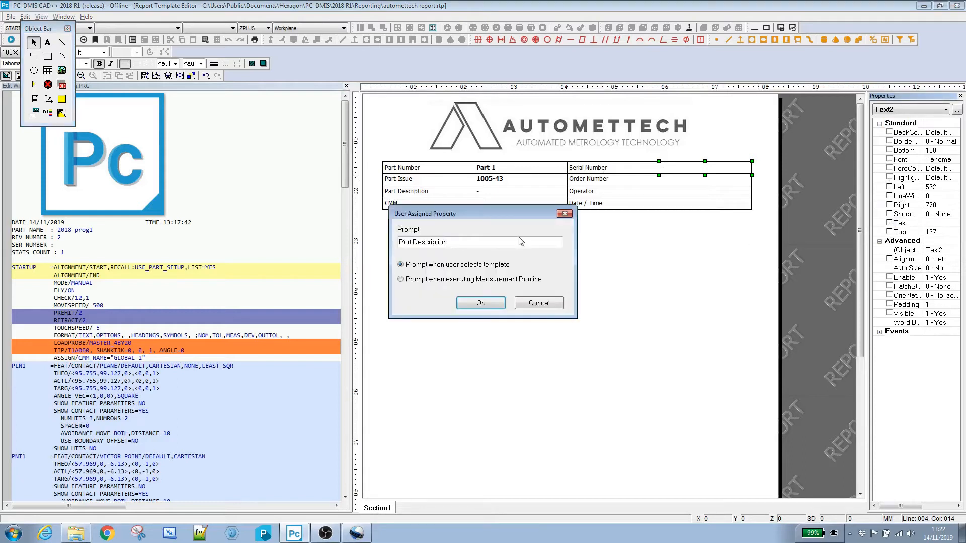
left_click_drag(450, 242, 396, 250)
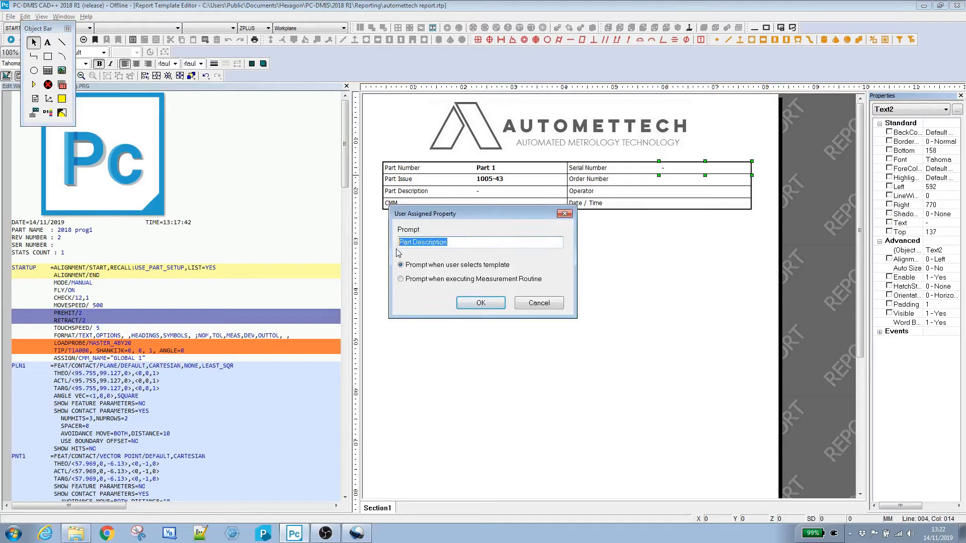
type("Serial Number")
left_click(401, 280)
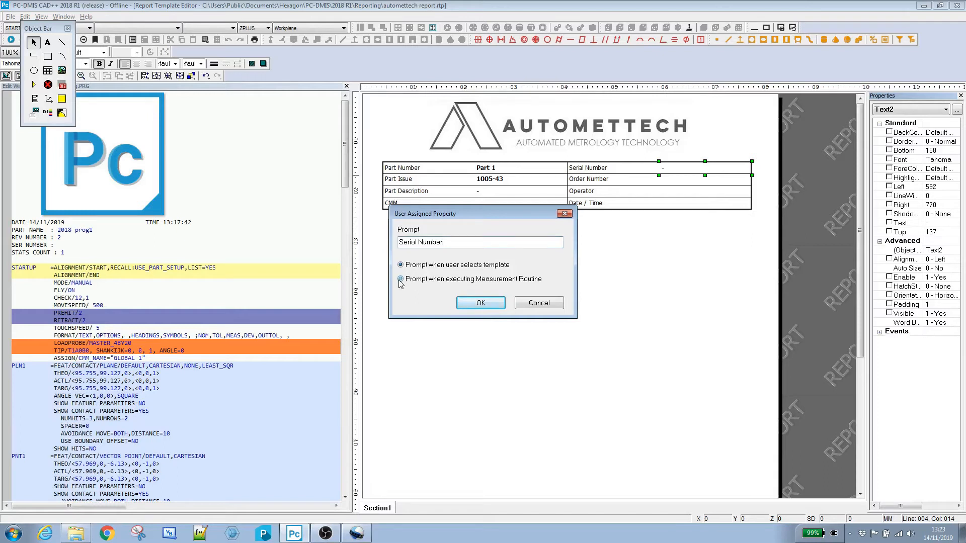
left_click(478, 304)
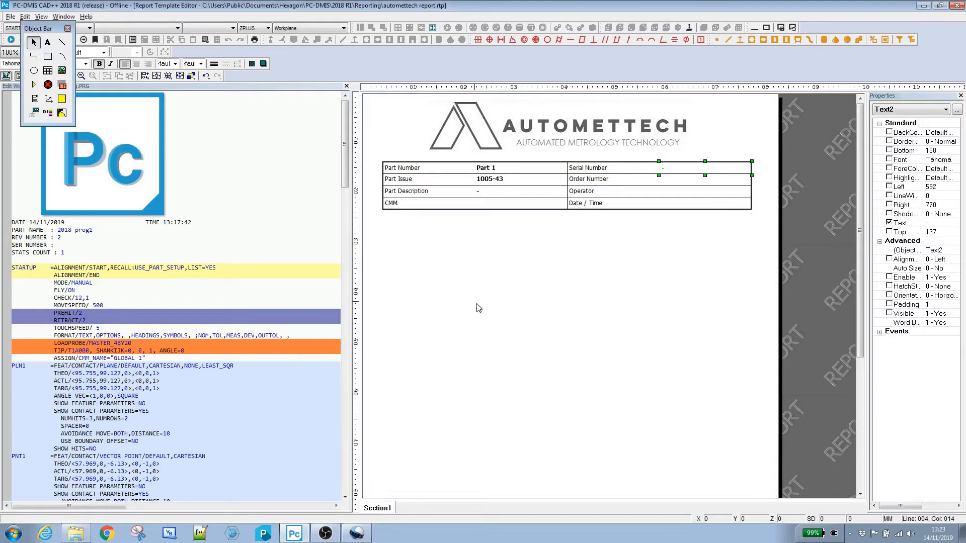
Step: Duplicate the Serial Number text box and move the copy down into the Order Number value cell
left_click(674, 271)
left_click(674, 169)
left_click(681, 173)
key("Down")
key("Down")
key("Down")
key("Down")
key("Down")
key("Down")
key("Down")
key("Down")
key("Down")
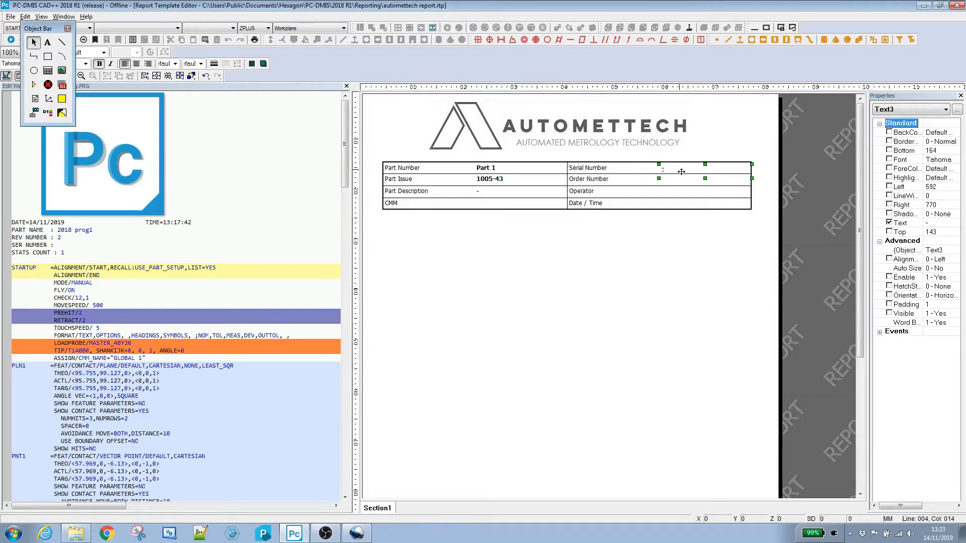
key("Down")
key("Down")
key("Down")
key("Down")
key("Down")
key("Down")
key("Down")
key("Up")
Step: Change the copy's user-assigned prompt to "Order Number"
left_click(889, 223)
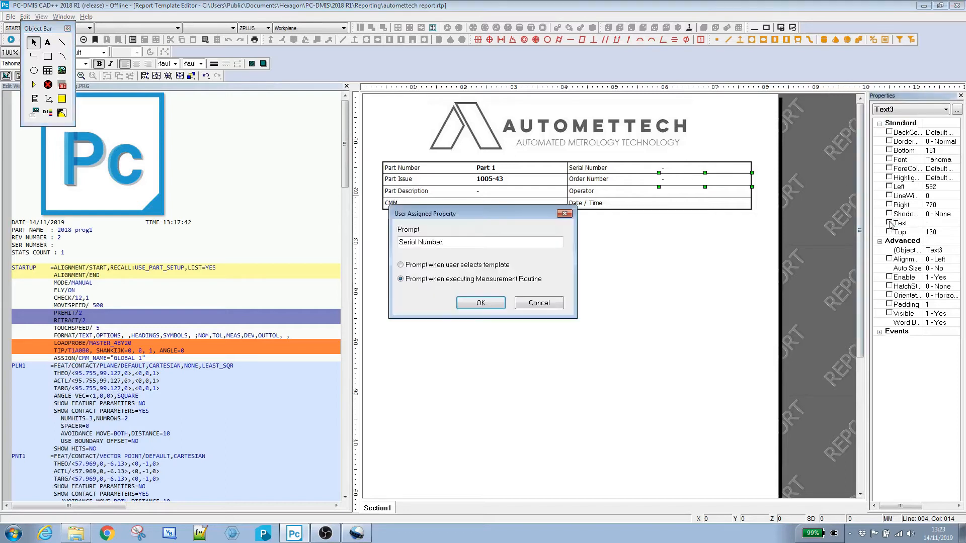
double_click(404, 242)
type("Order")
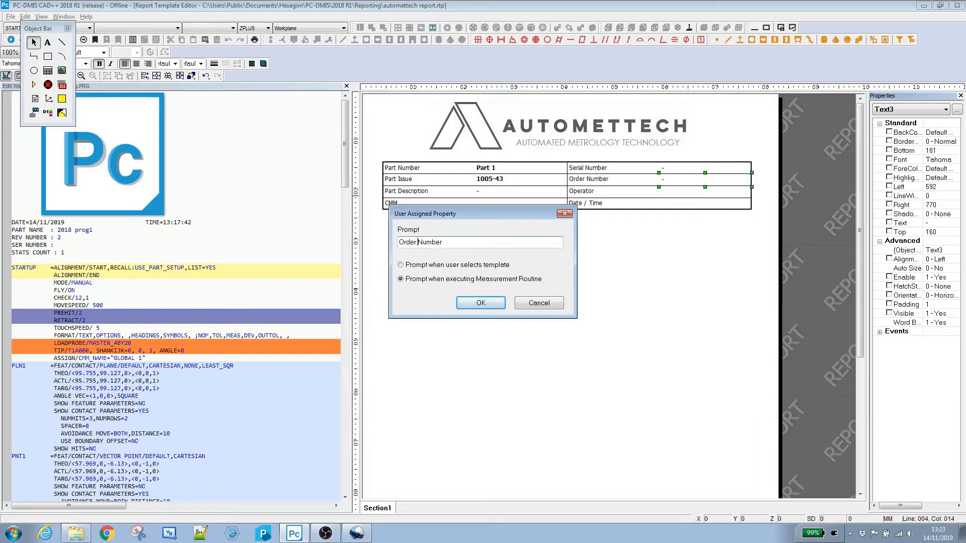
left_click(481, 307)
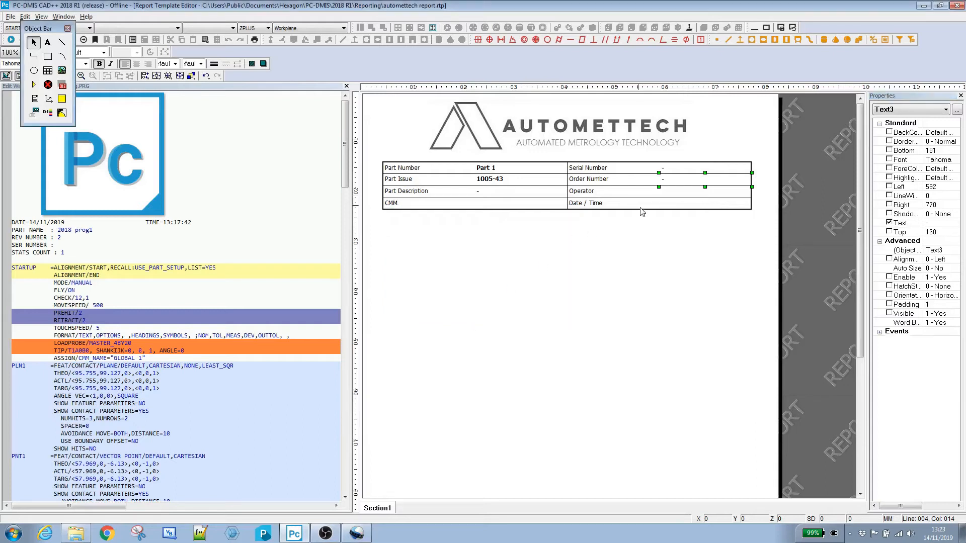
Step: Paste another copy of the text box into the Operator value cell
left_click_drag(681, 184, 688, 192)
key("ctrl+v")
key("Right")
Step: Change that copy's user-assigned prompt to "Operator Name", prompting when executing the measurement routine
left_click(890, 225)
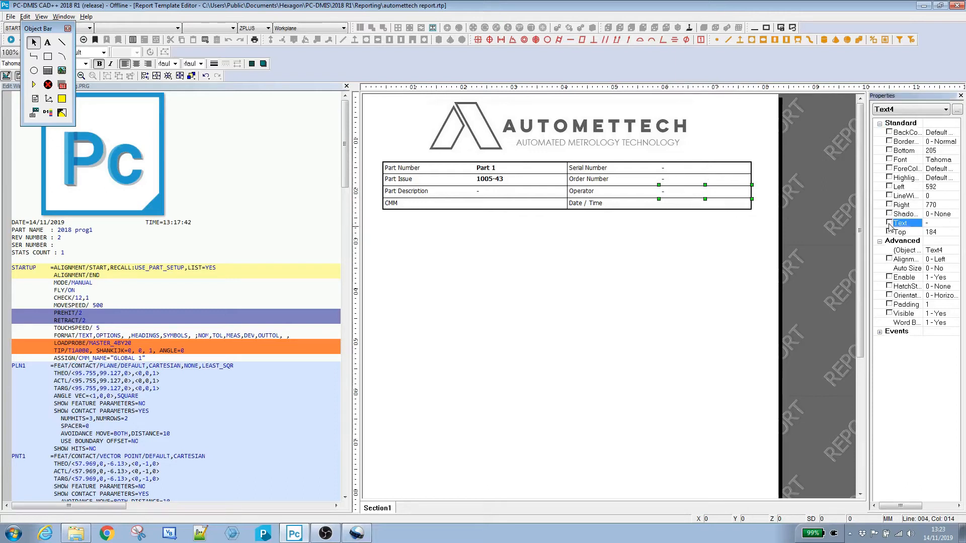
left_click(889, 223)
left_click_drag(466, 240, 386, 245)
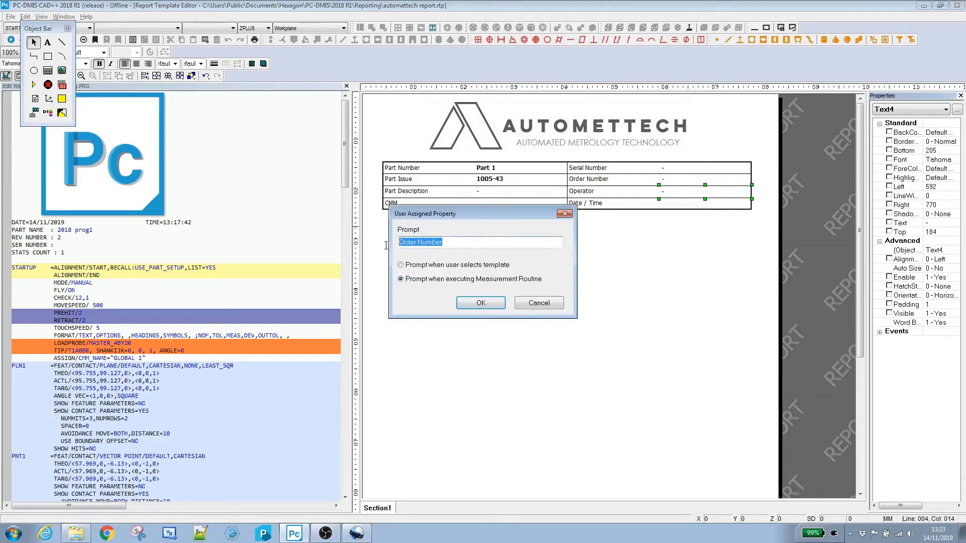
type("Operator Name")
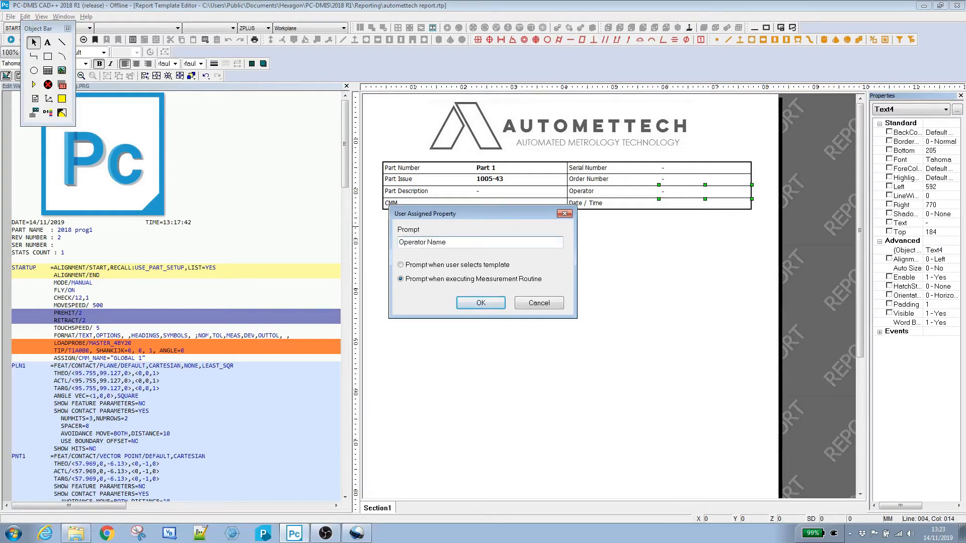
left_click(481, 304)
Step: Set the CMM value cell's expression to =VARIABLE("CMM_NAME") in the table's grid properties
left_click(661, 278)
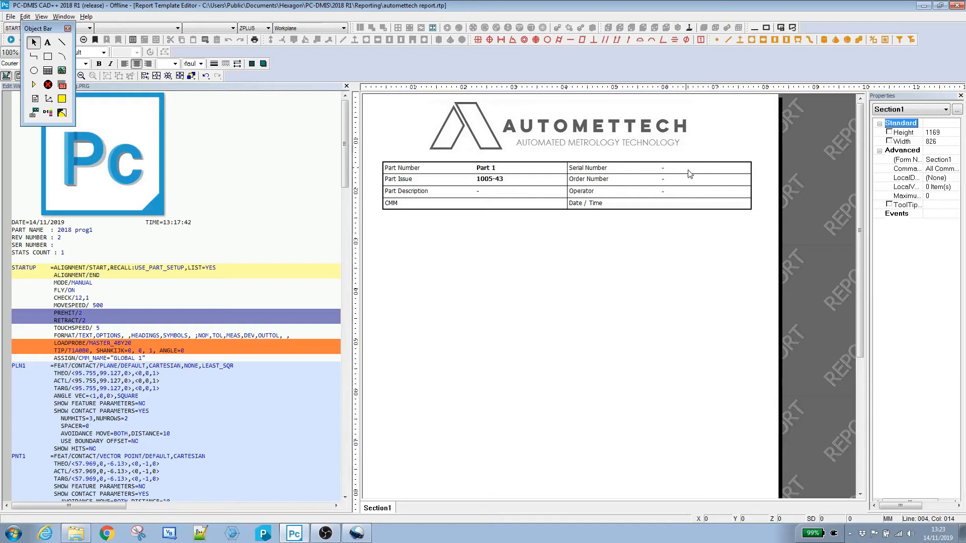
left_click(494, 206)
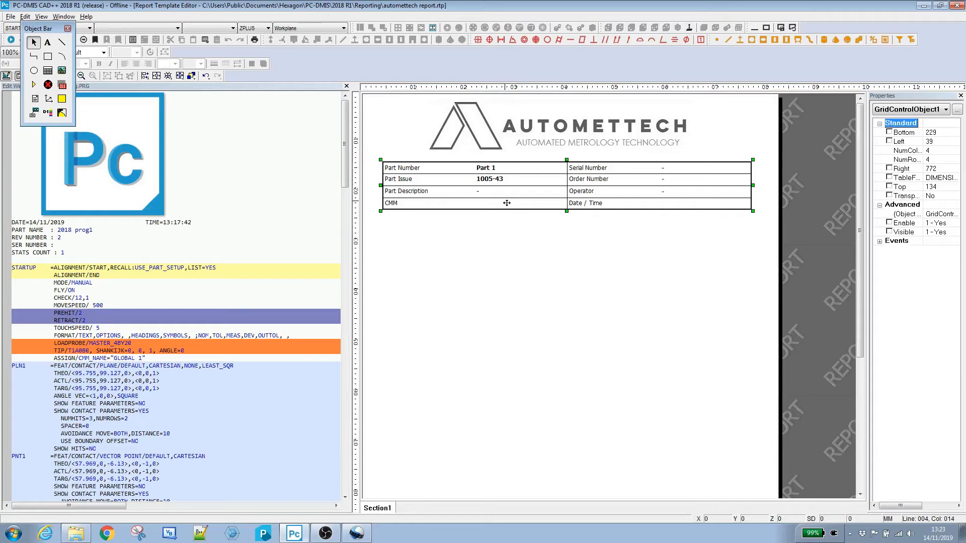
double_click(497, 205)
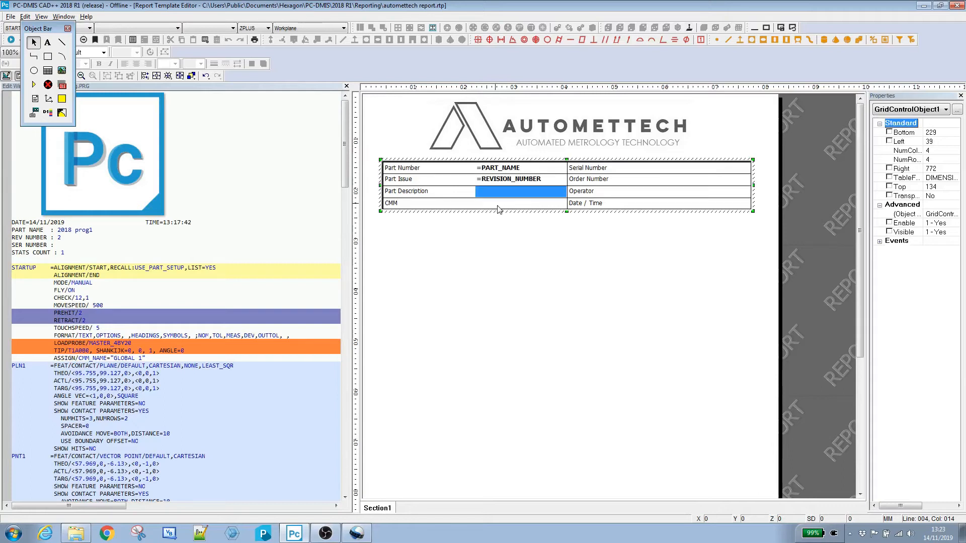
left_click(496, 206)
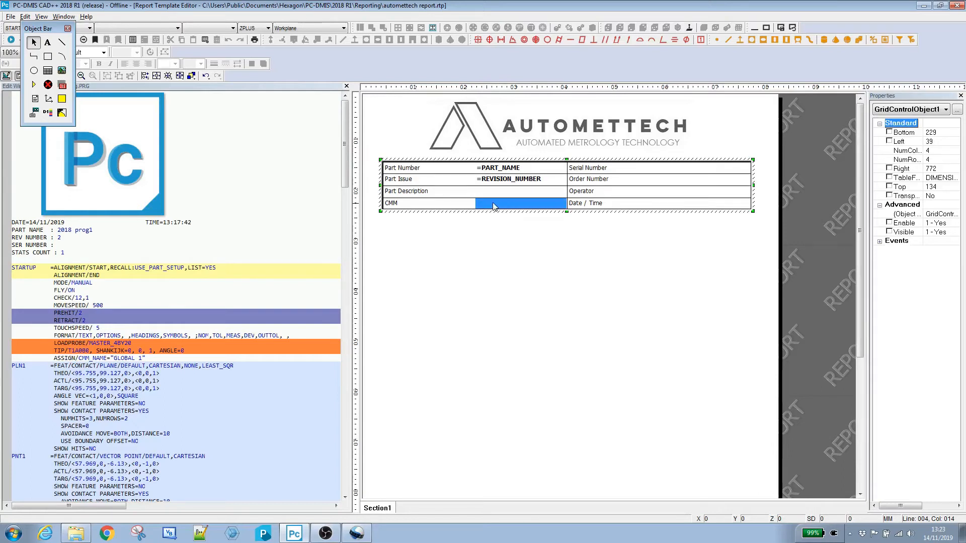
double_click(495, 207)
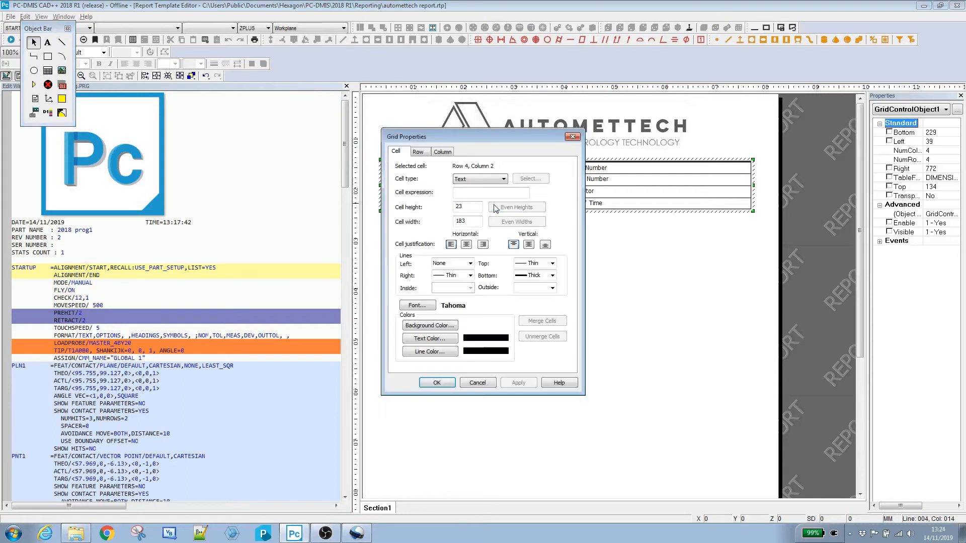
left_click(470, 193)
type("=VARIABLE")
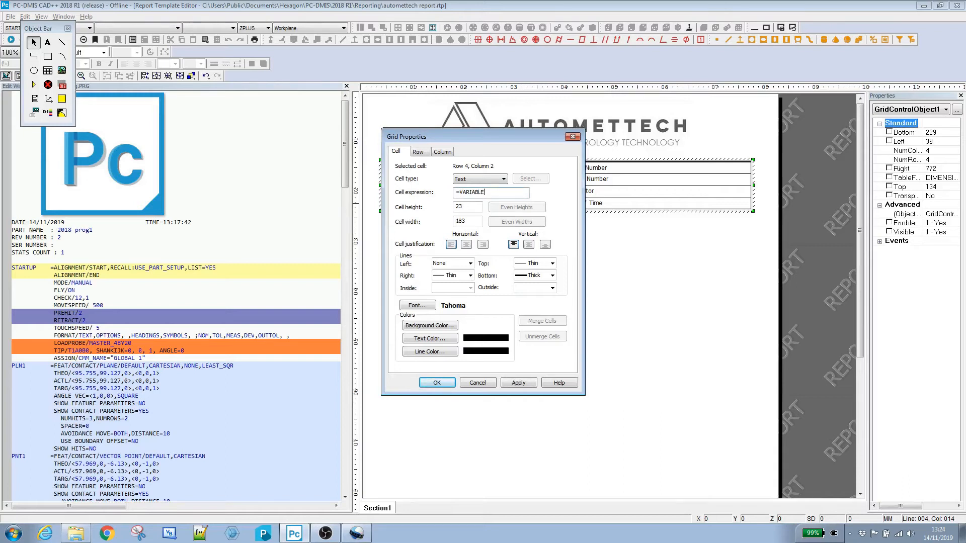
type("(\"CMM_")
type("NAME\"")
left_click(521, 385)
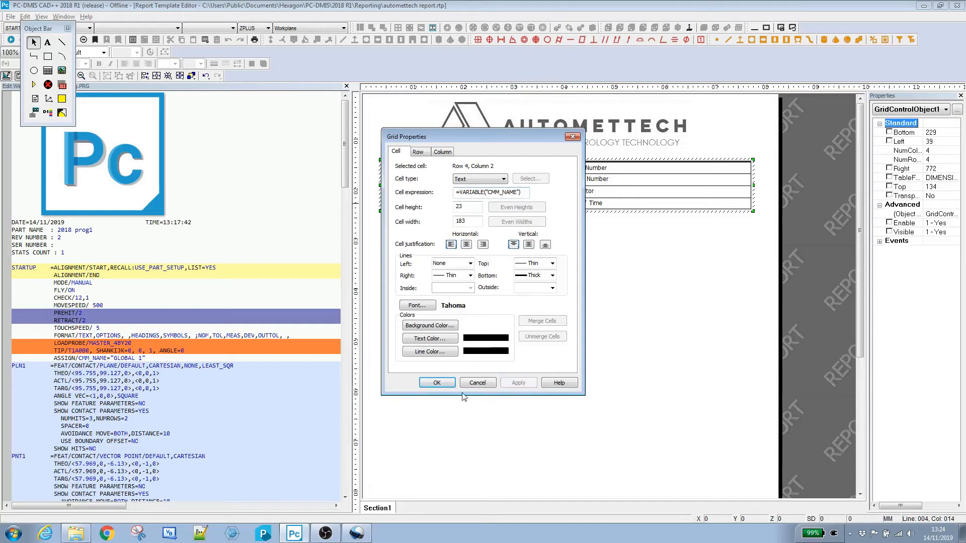
left_click(438, 383)
left_click(575, 274)
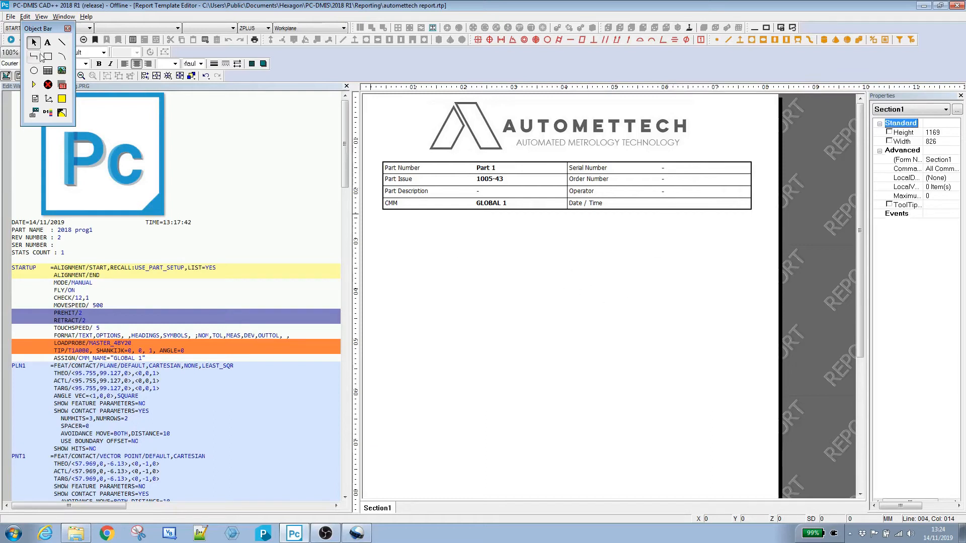
Step: Save the report template and switch to the Report Window
left_click(10, 17)
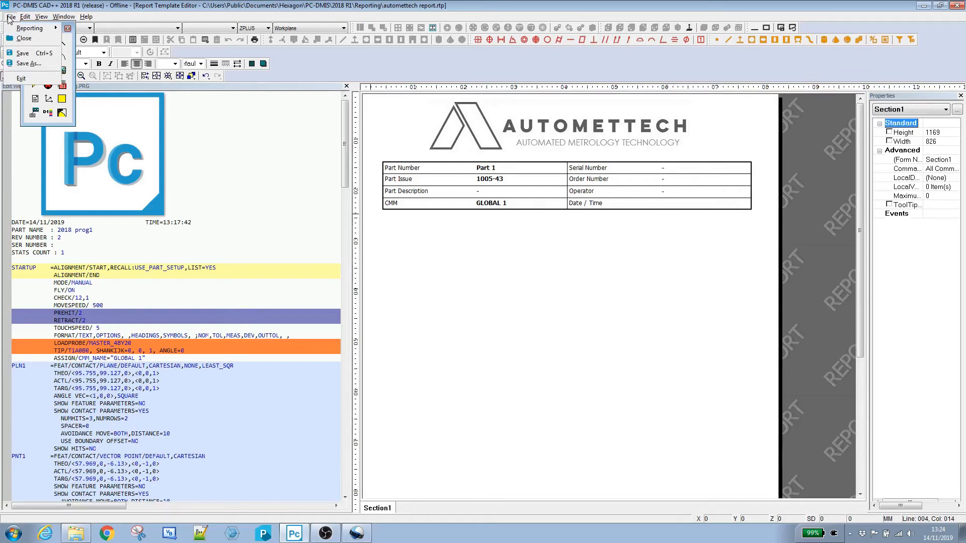
left_click(19, 53)
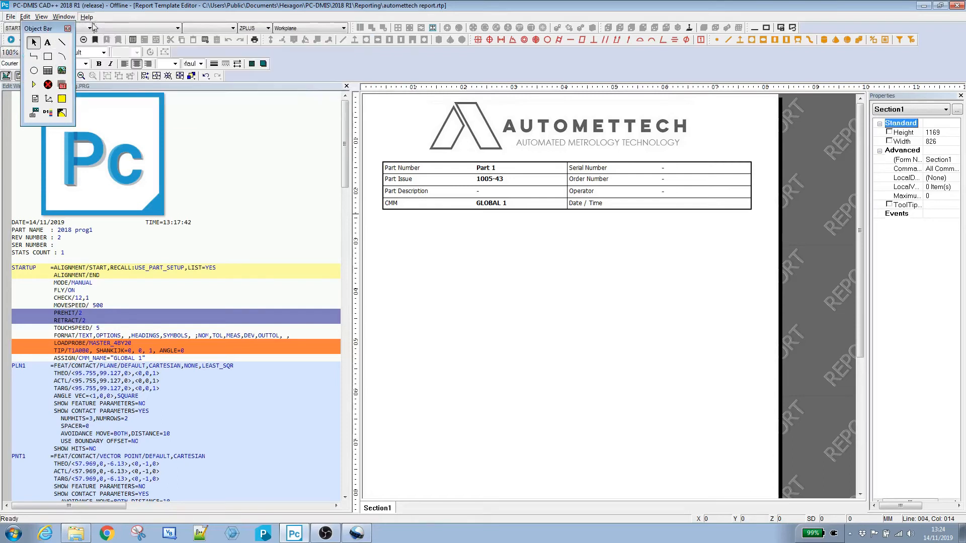
left_click(63, 17)
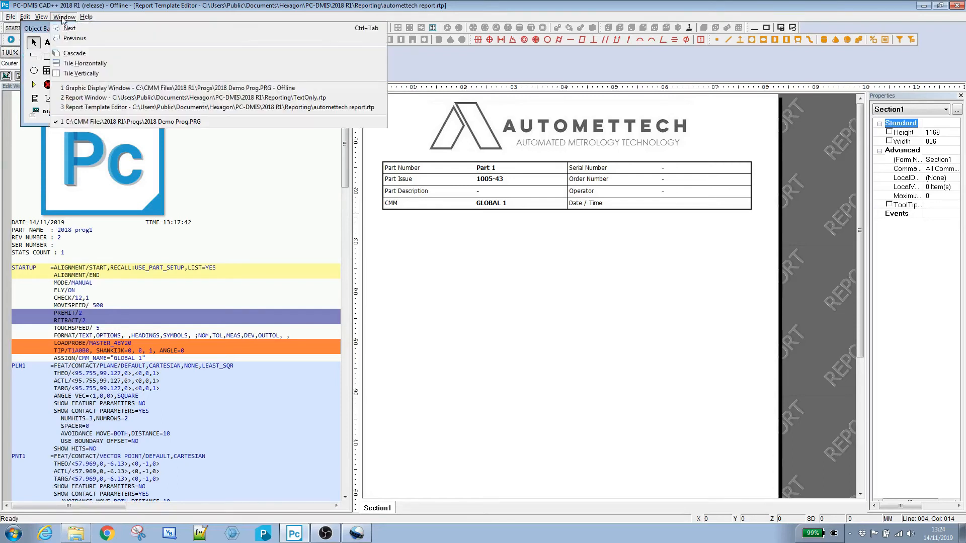
left_click(79, 98)
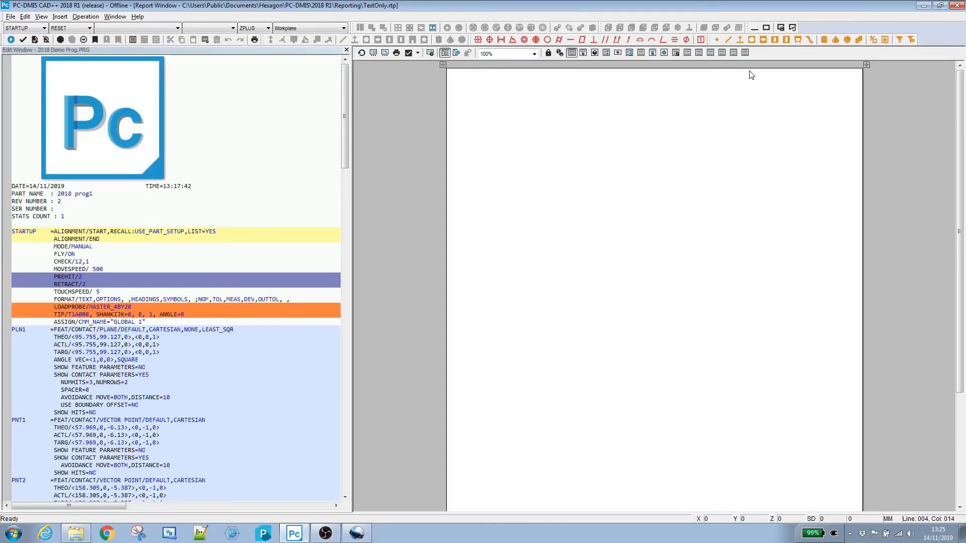
Step: Add autometttech report.rtp to the report templates and apply it to the report
left_click(374, 53)
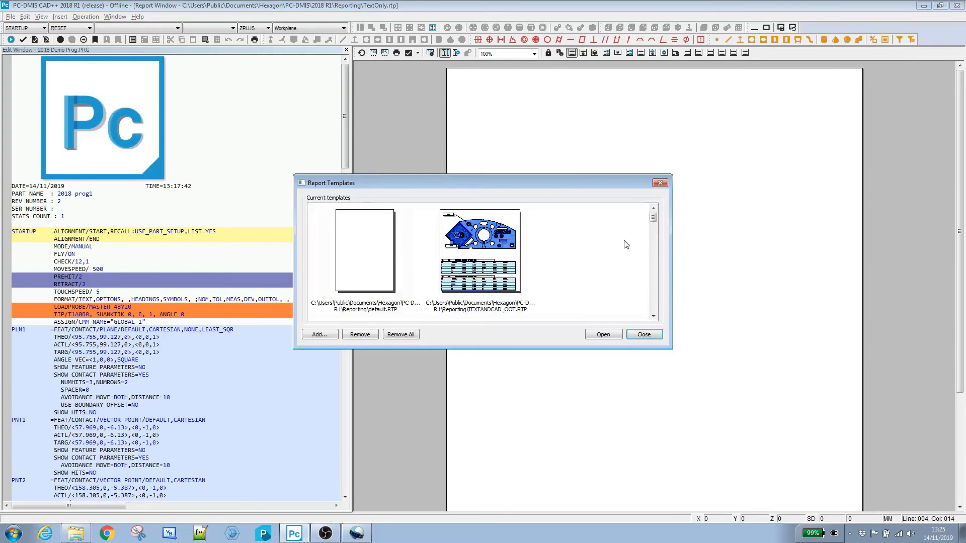
left_click(320, 335)
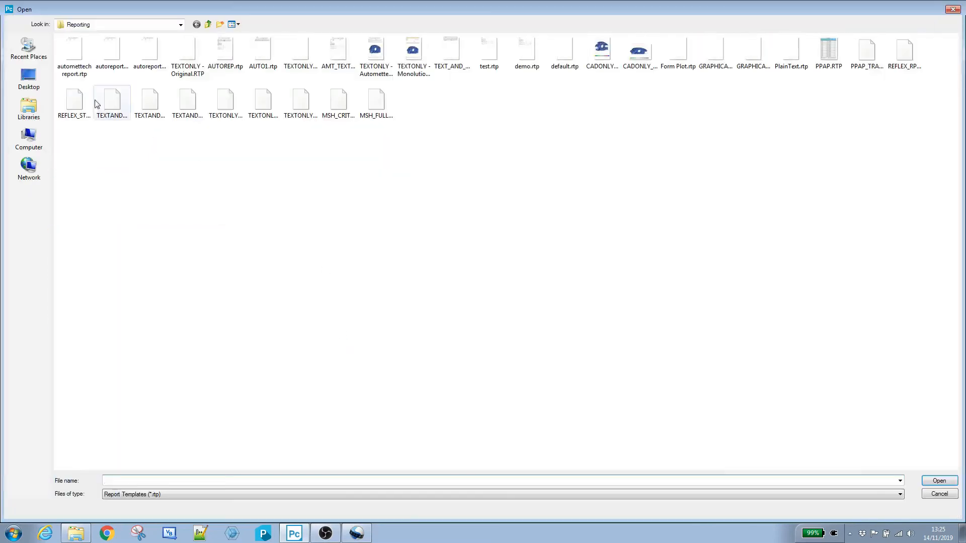
left_click(74, 51)
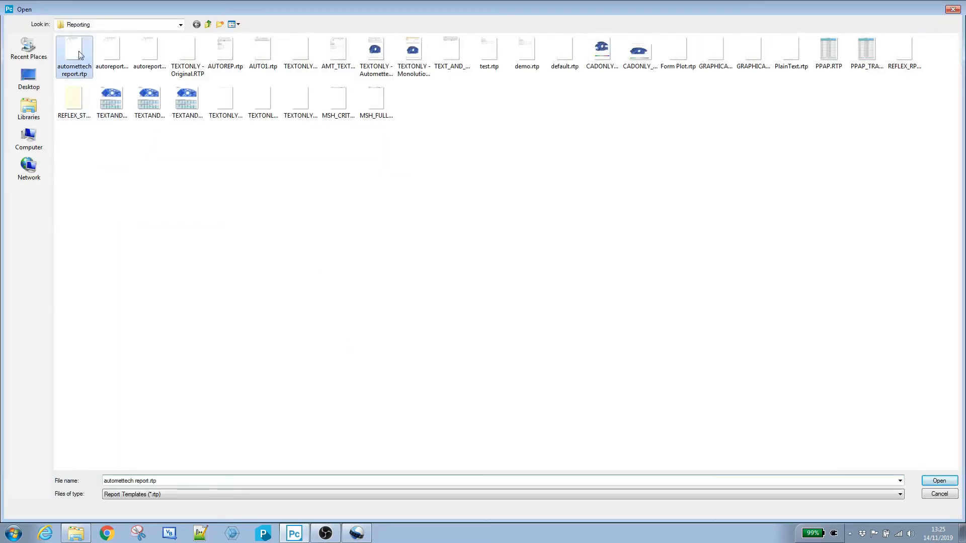
left_click(935, 482)
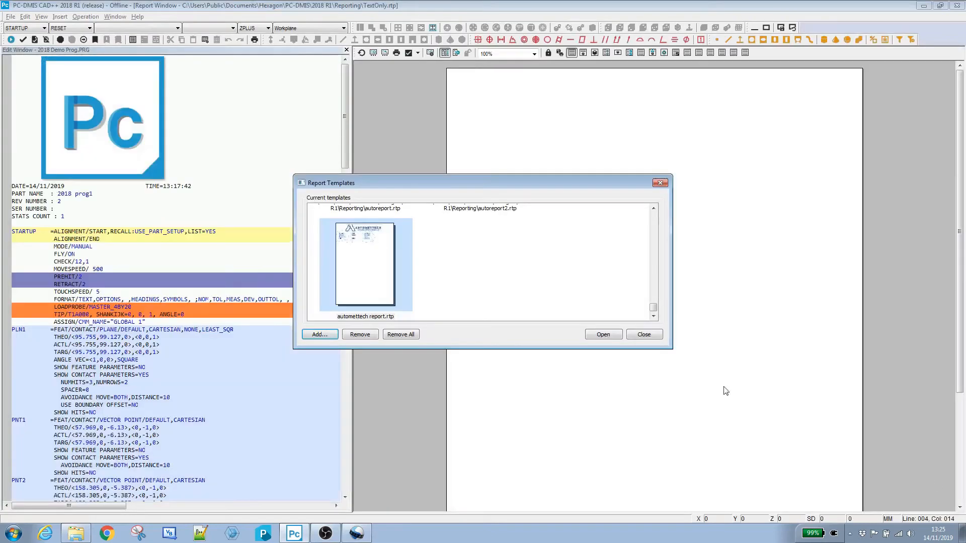
left_click(612, 339)
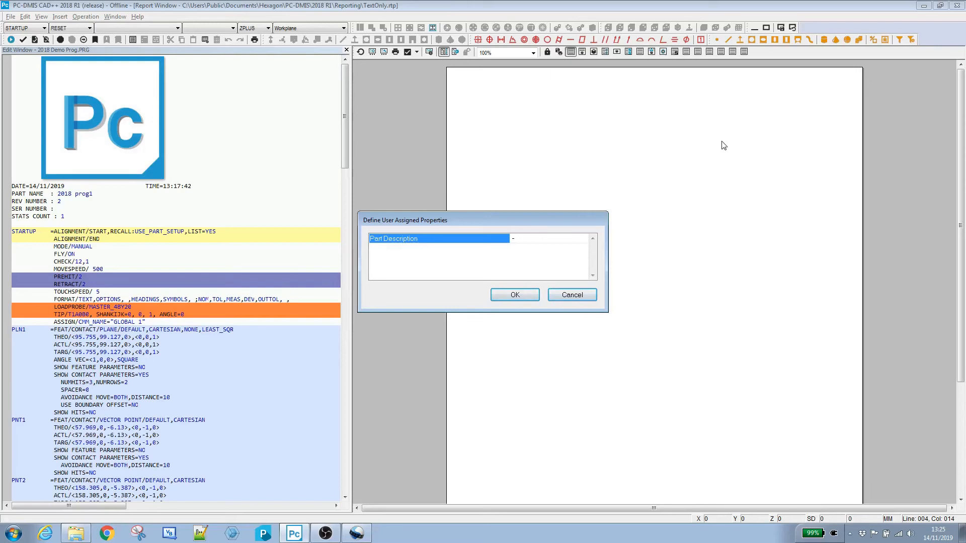
Step: Enter Demo Prog as the Part Description property
left_click(540, 238)
type("Demo Prog")
left_click(515, 295)
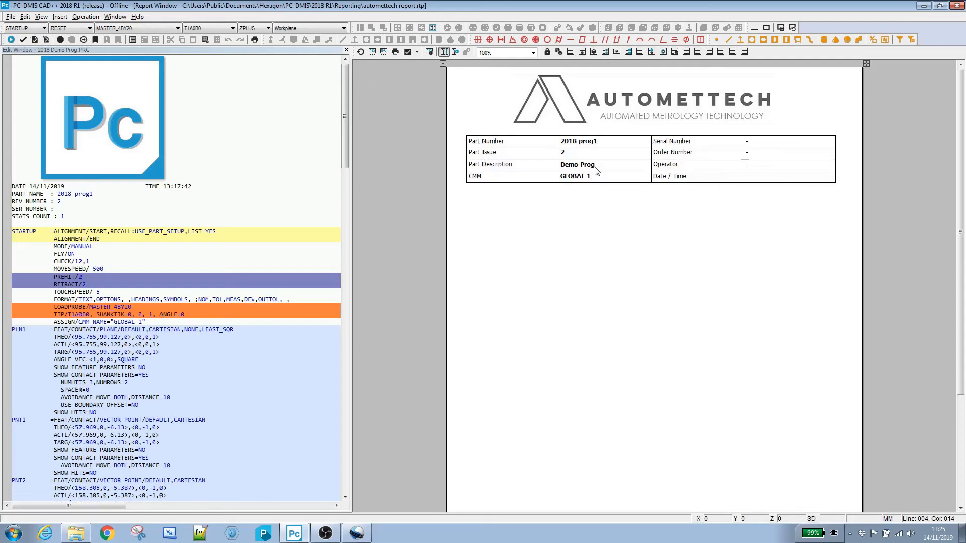
Step: Execute the measurement routine and fill in the operator name, order number and serial number prompts
left_click(10, 40)
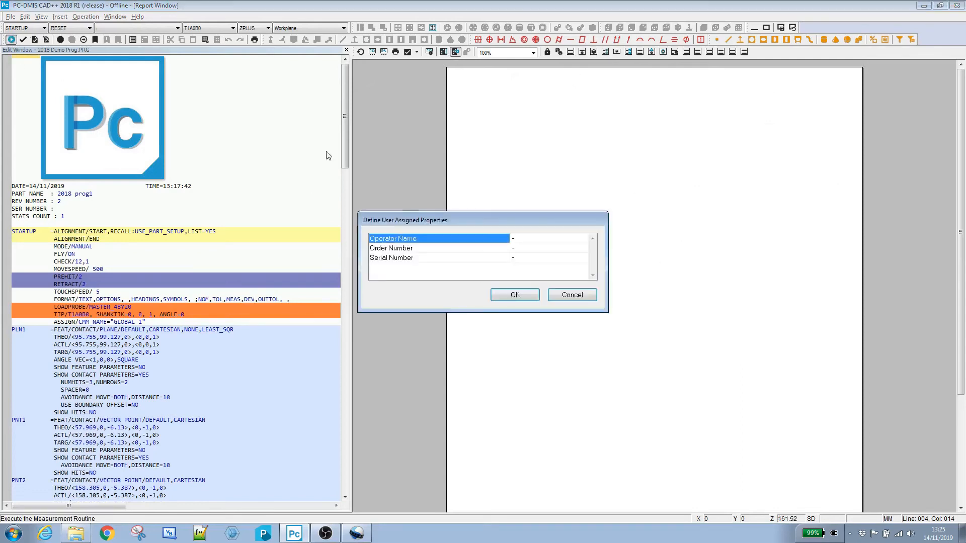
left_click_drag(432, 225, 375, 196)
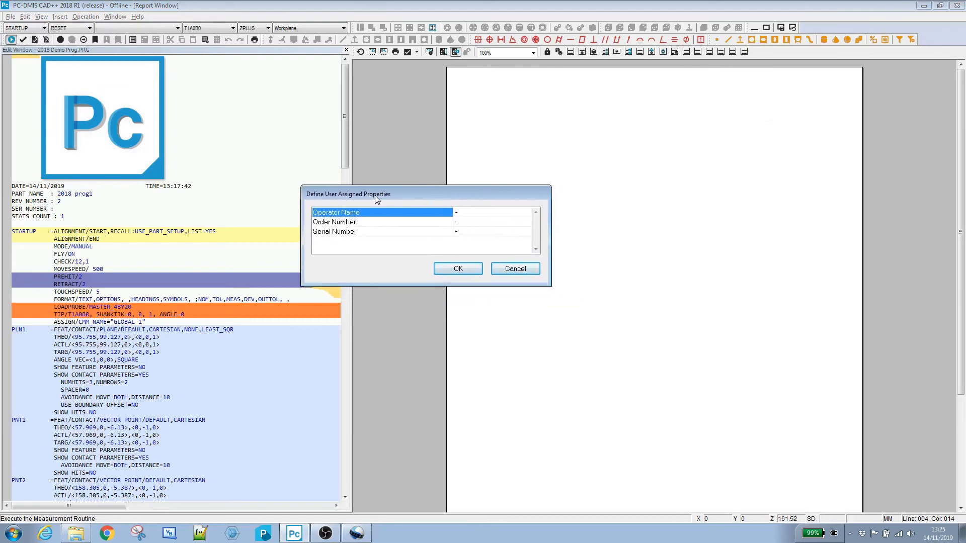
left_click(461, 216)
key("Tab")
left_click(490, 222)
type("WO123")
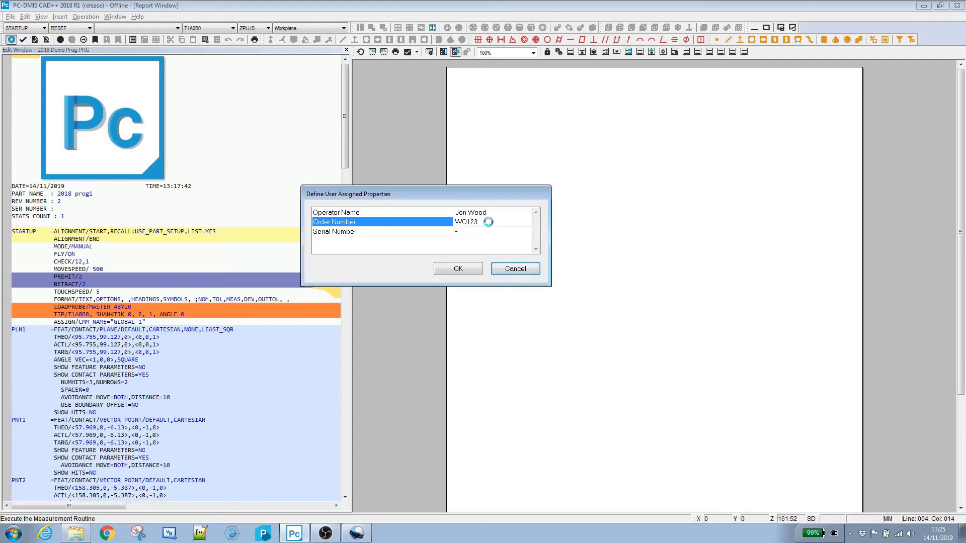
left_click(471, 233)
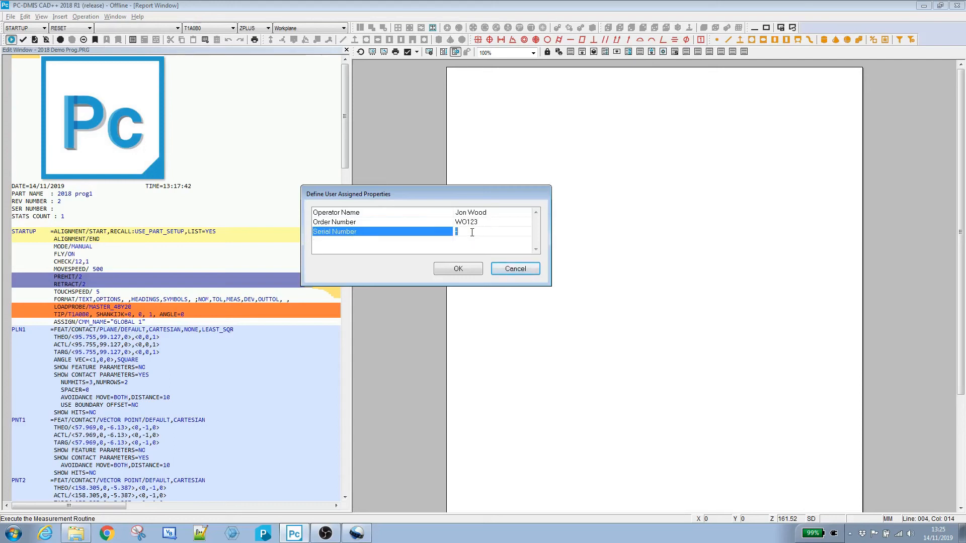
type("SN987")
left_click(459, 269)
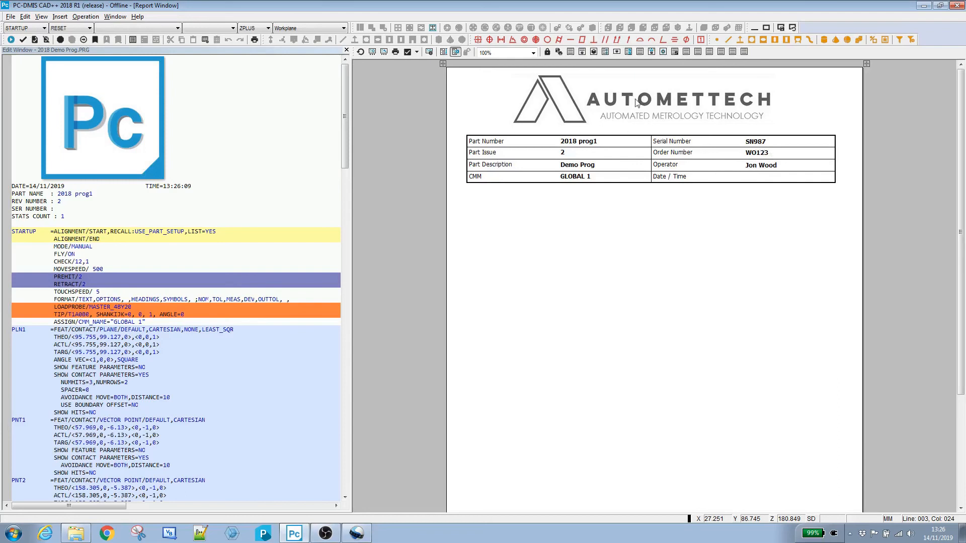
Step: Edit the serial number text in the report, appending 00 to it
left_click(761, 146)
right_click(761, 145)
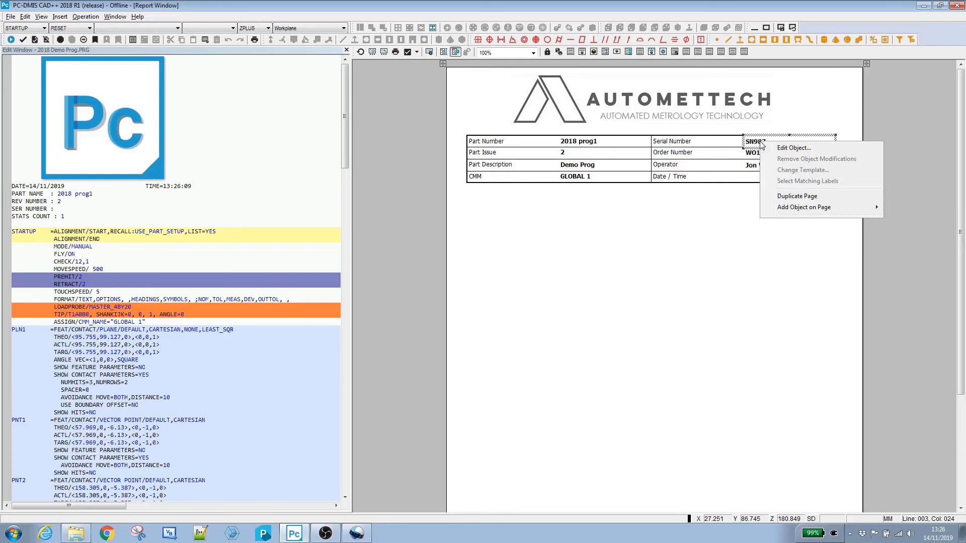
left_click(780, 149)
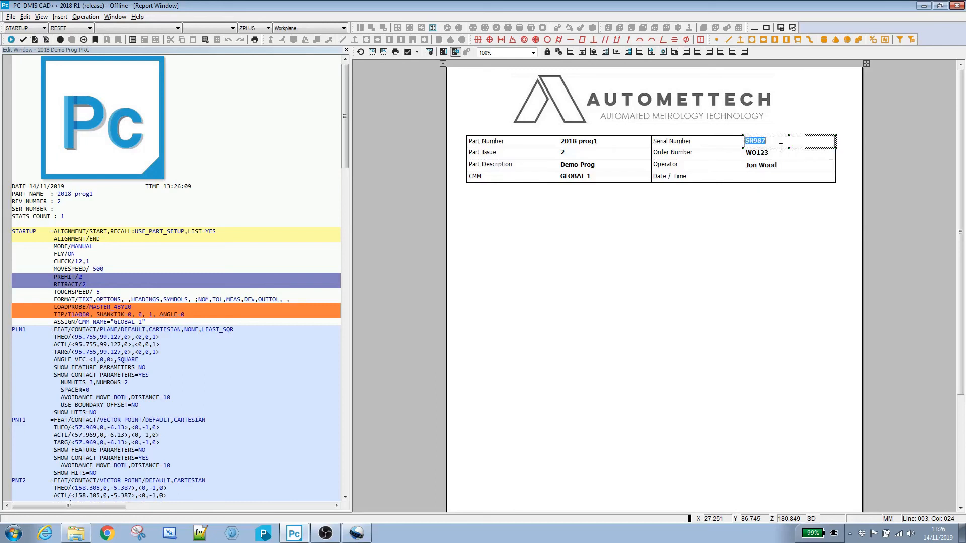
left_click(755, 143)
type("00")
left_click(782, 199)
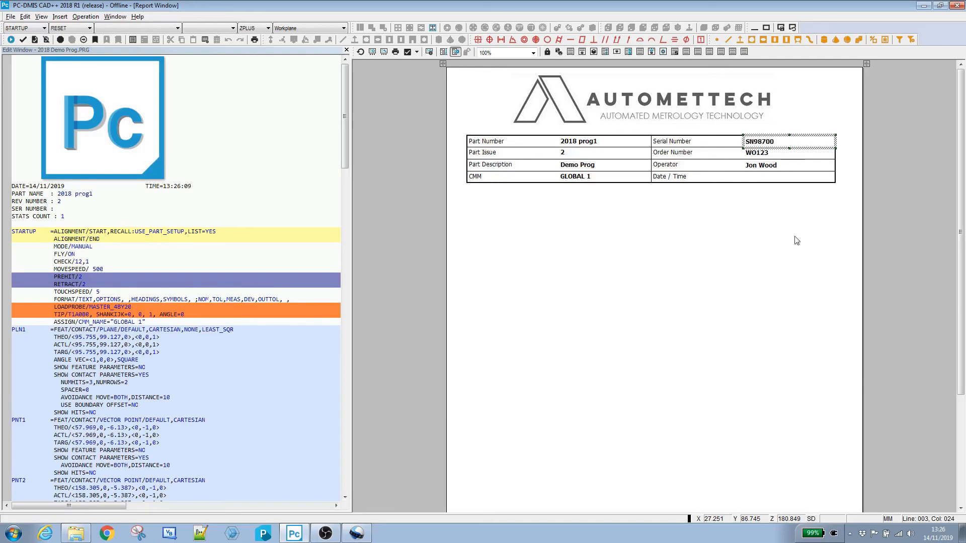